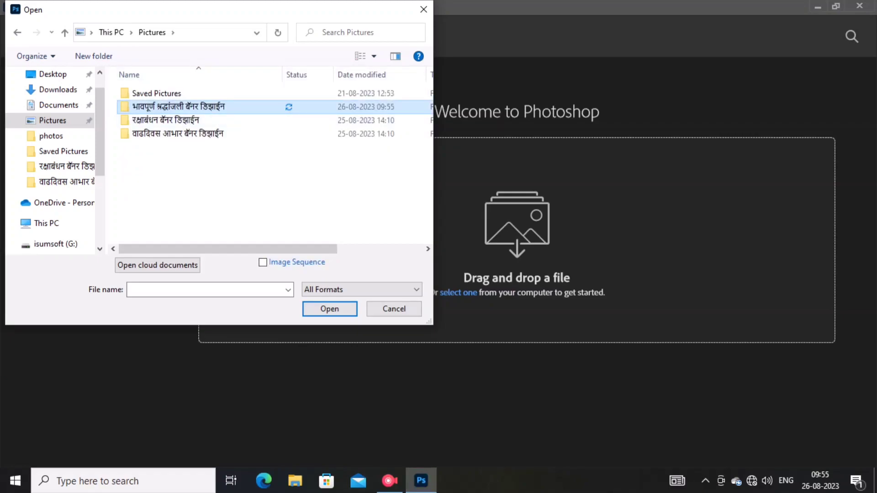
Open the watercolour background 20230826_080811 from the tribute banner folder as a 3264×3264 px document.
key(Return)
scroll(303, 114, down, 5)
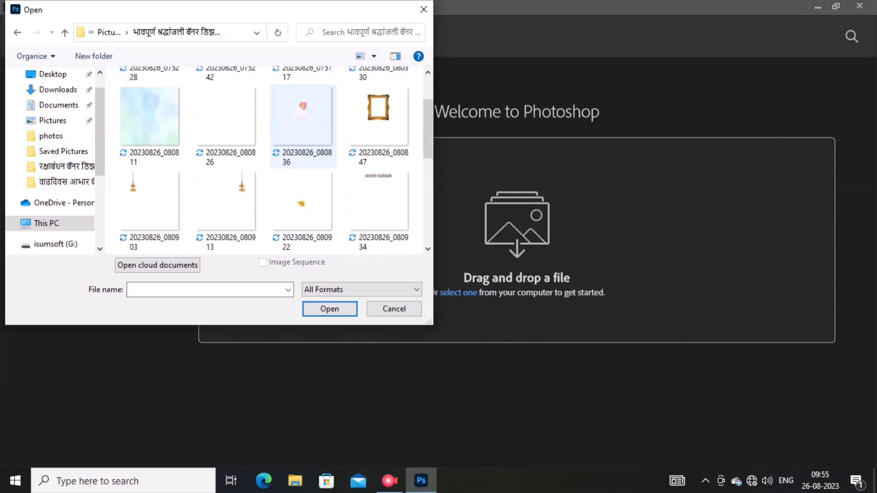
scroll(303, 115, up, 5)
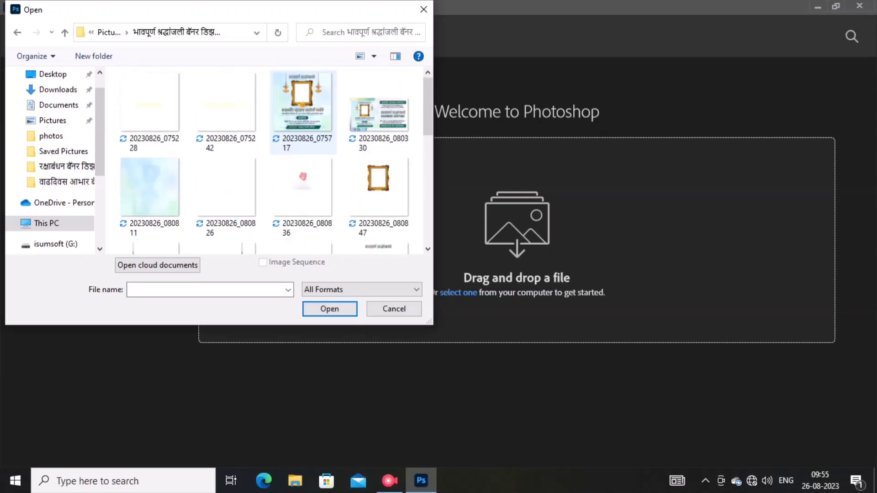
scroll(303, 114, down, 2)
scroll(151, 115, up, 2)
click(150, 192)
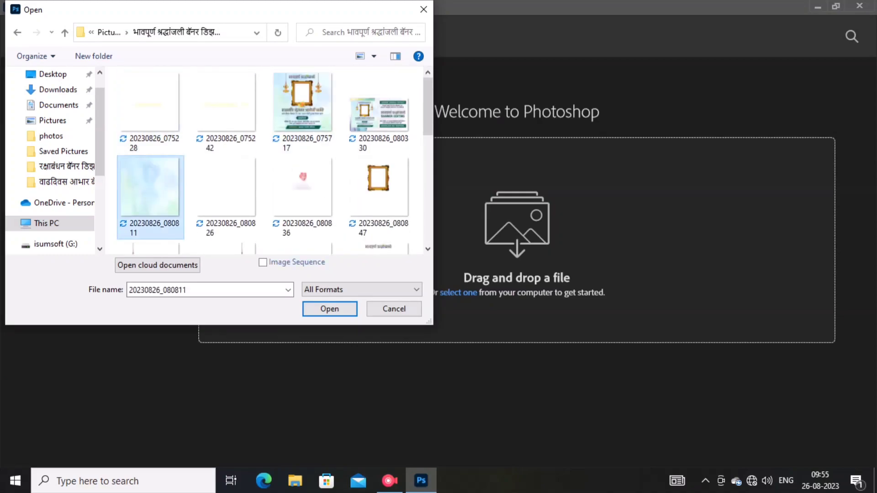
key(Return)
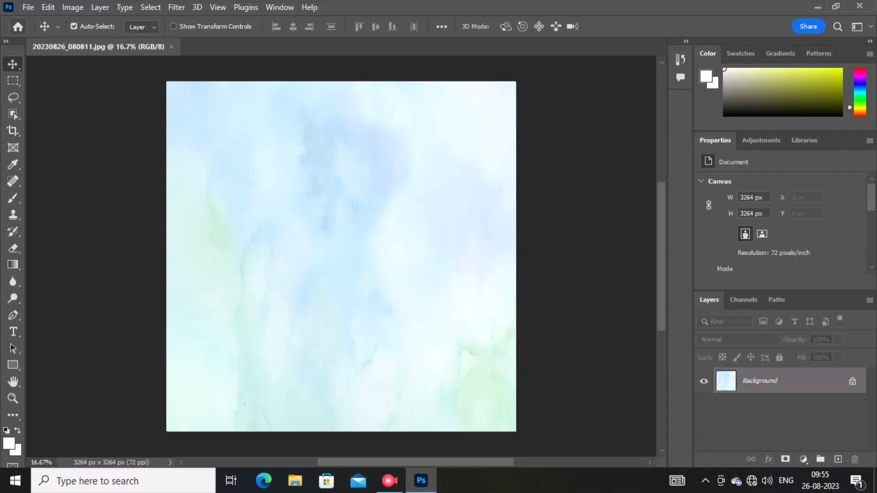
Embed the white panel image 20230826_080826 into the banner.
click(28, 7)
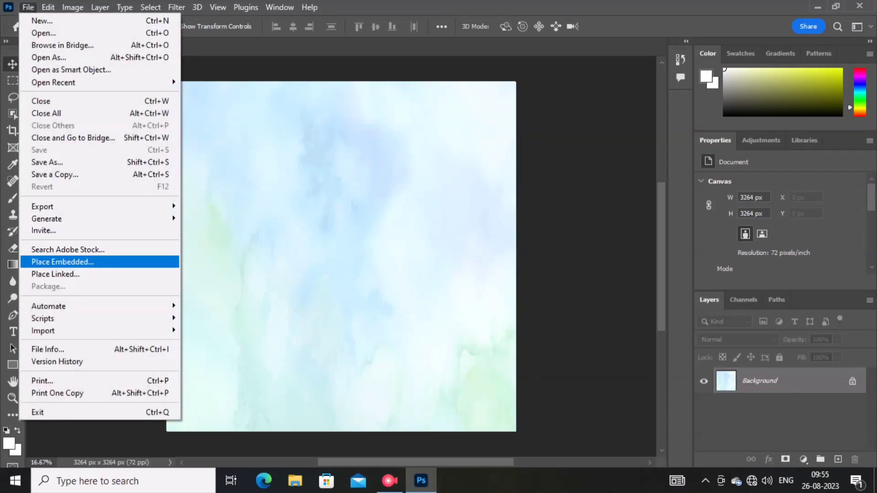
click(55, 256)
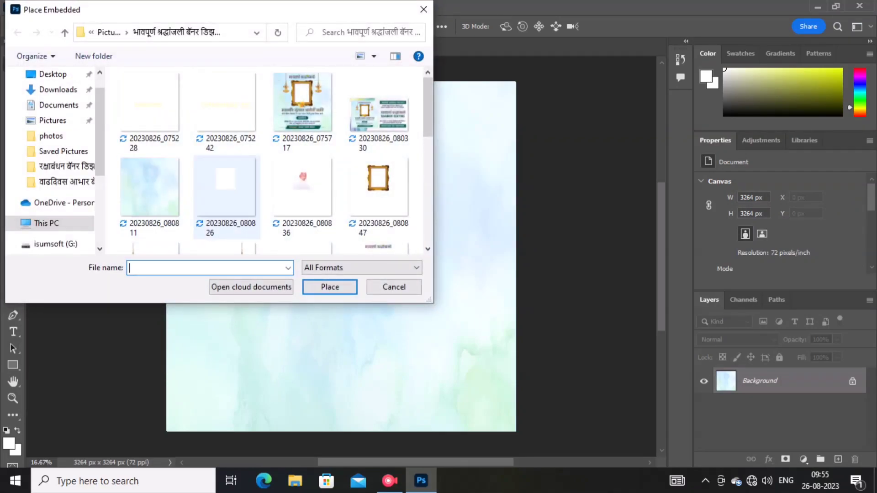
double_click(226, 188)
right_click(235, 158)
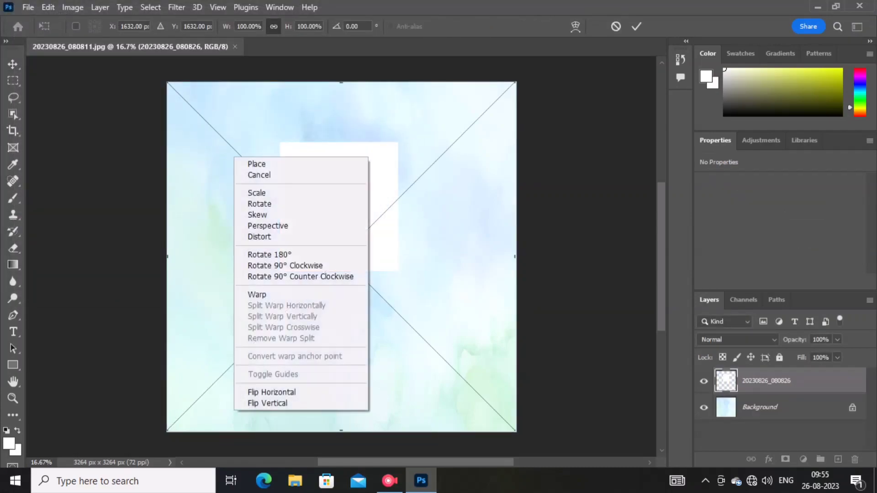
click(256, 164)
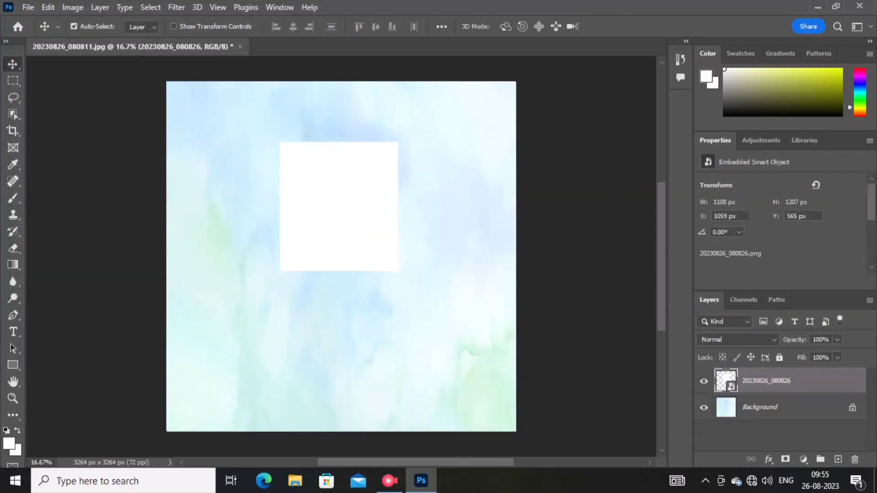
Embed the man's portrait image 20230826_080836 on the white panel.
click(28, 7)
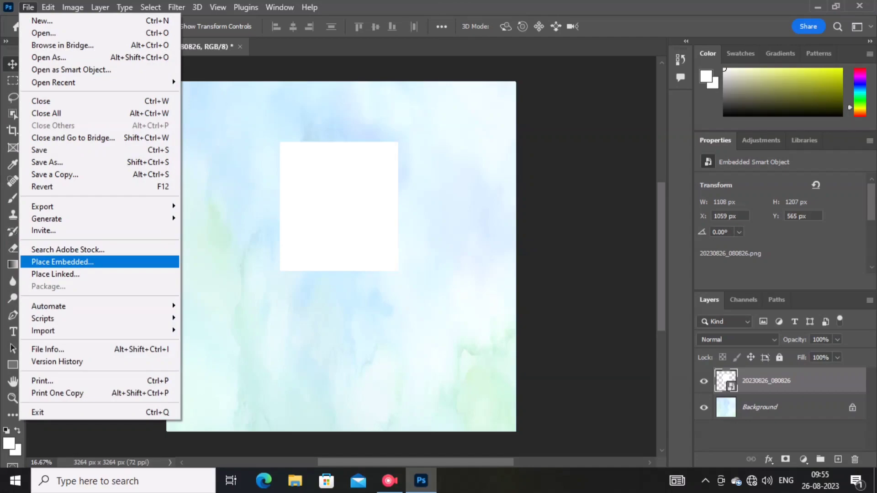
click(69, 261)
double_click(303, 185)
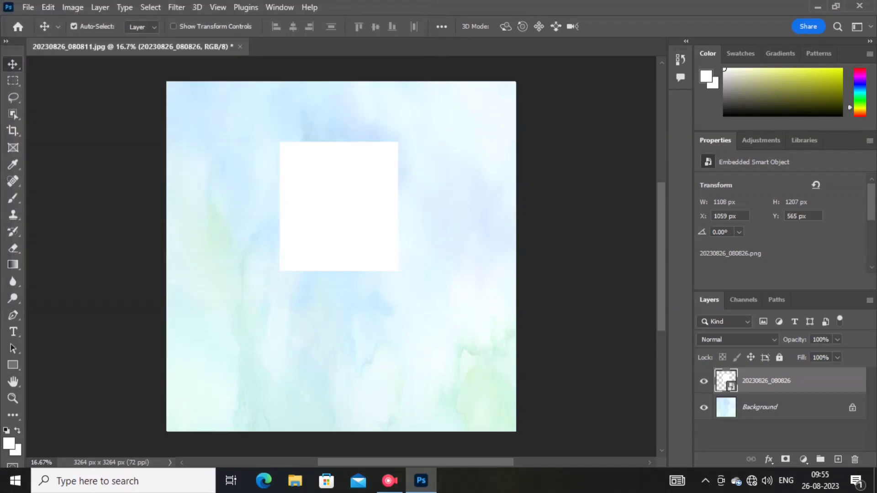
right_click(274, 146)
click(295, 150)
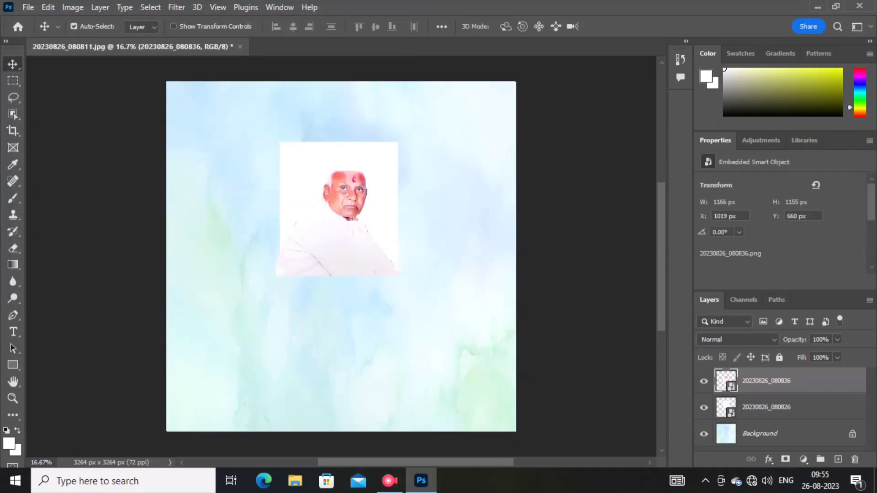
Embed the ornate gold frame 20230826_080847 around the portrait.
click(28, 7)
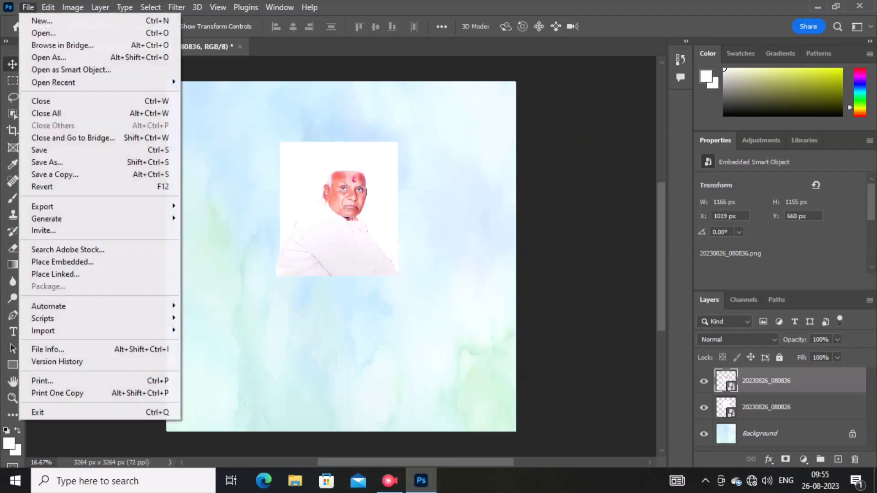
click(62, 261)
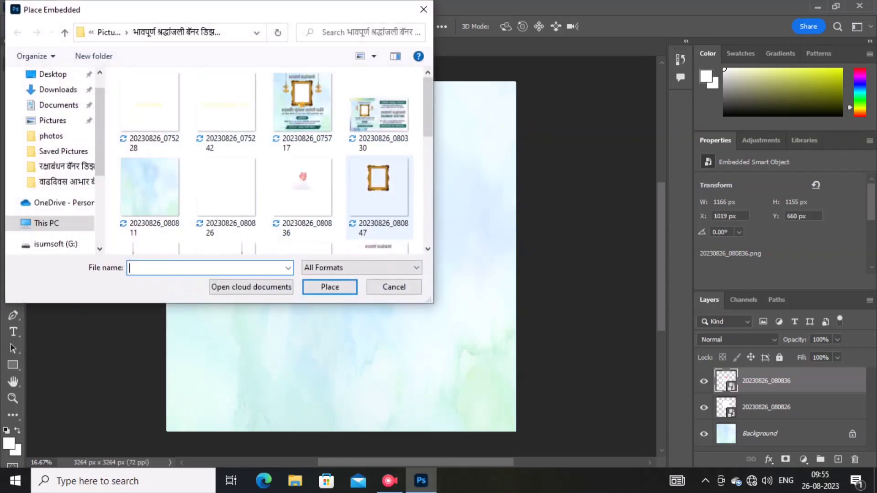
double_click(378, 186)
right_click(375, 168)
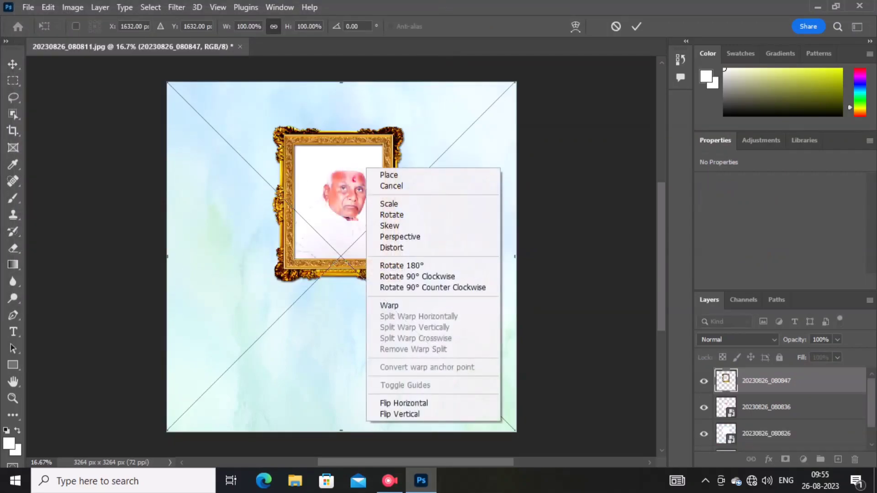
click(402, 175)
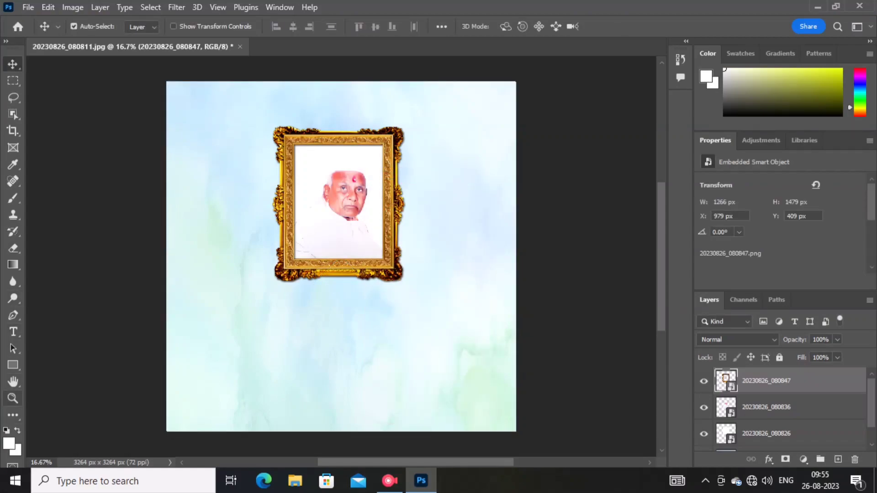
Zoom in on the framed portrait's face, then fit the banner on screen and zoom out one step.
click(12, 398)
click(291, 209)
click(290, 209)
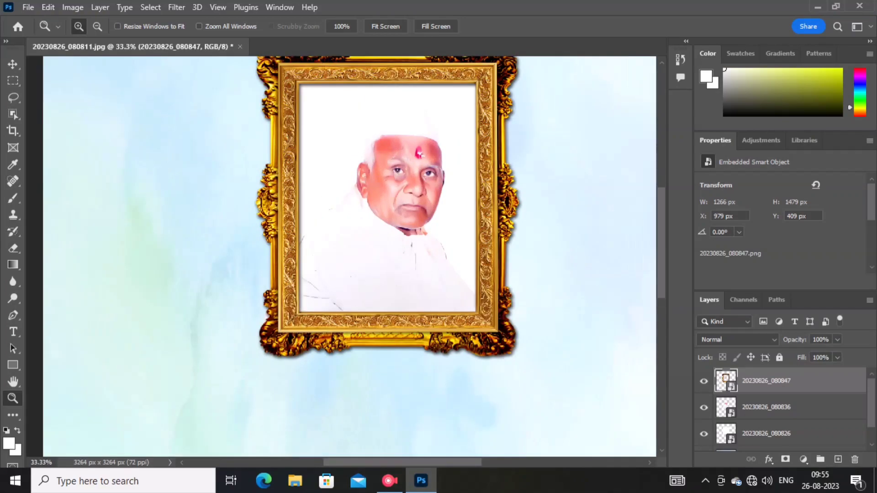
scroll(291, 209, up, 2)
click(420, 242)
scroll(420, 242, down, 1)
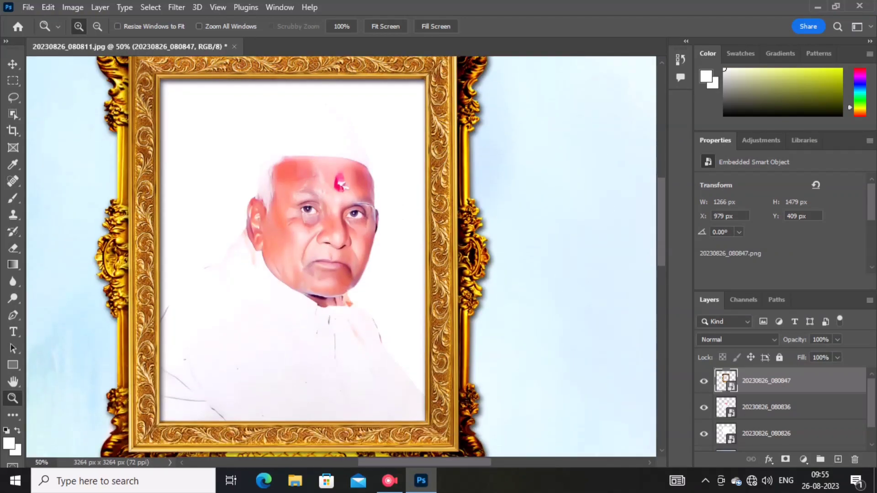
right_click(241, 186)
click(274, 192)
right_click(257, 189)
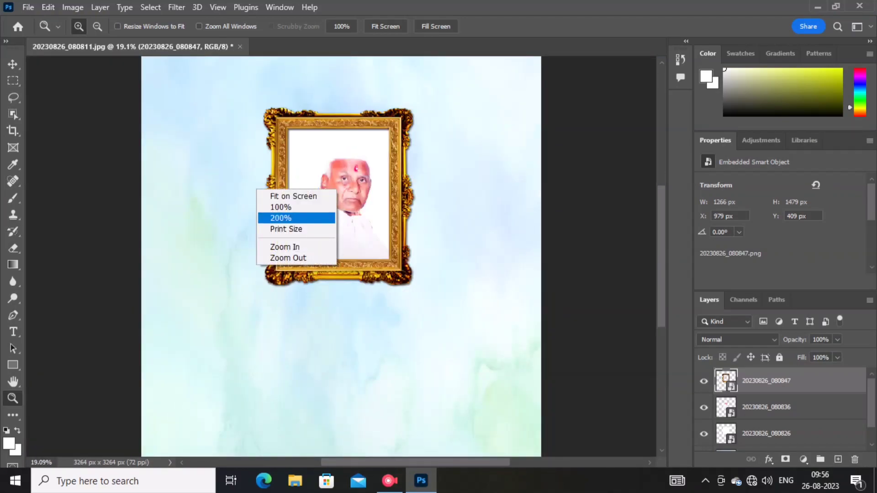
click(288, 258)
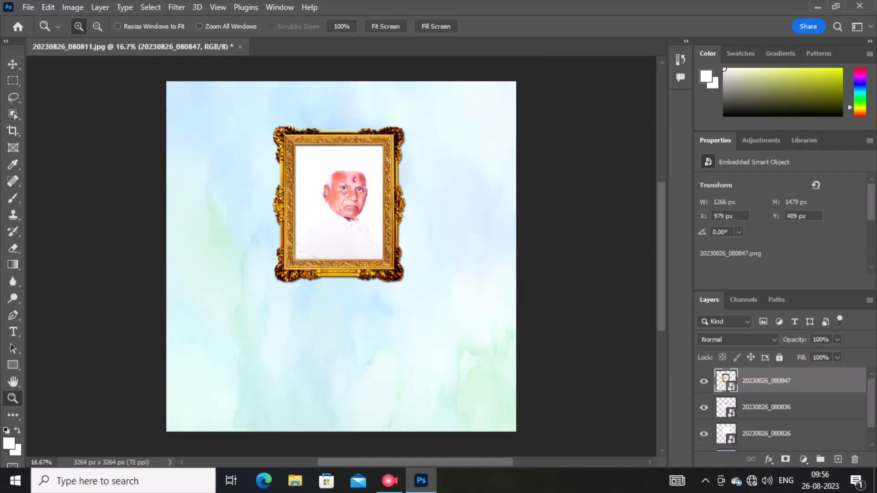
Embed the orange lily image 20230826_080922 below the gold frame.
click(27, 6)
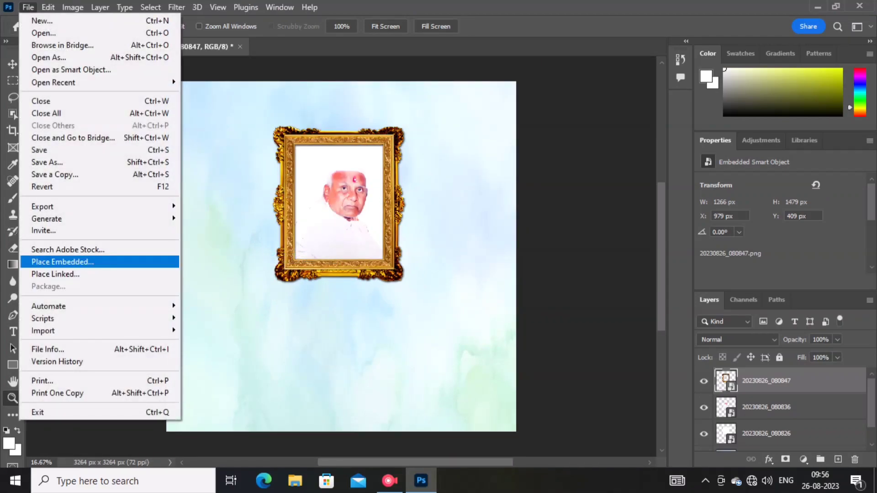
click(60, 261)
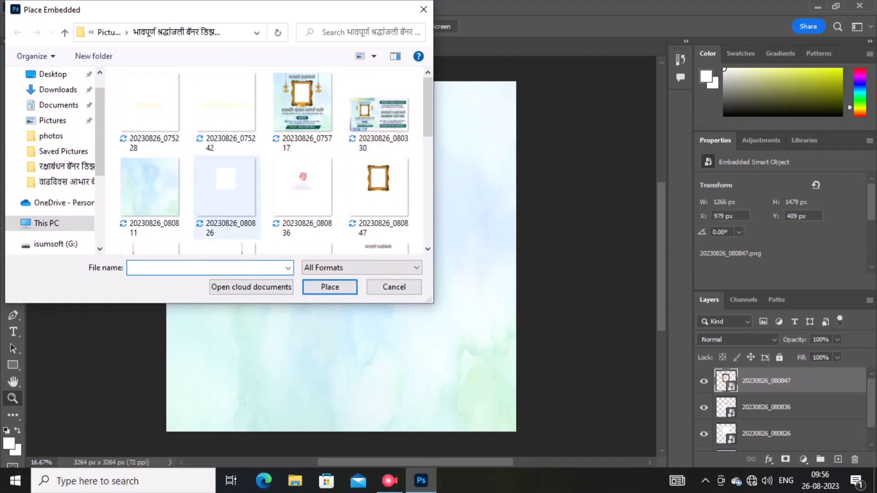
scroll(223, 238, down, 2)
double_click(302, 201)
right_click(313, 204)
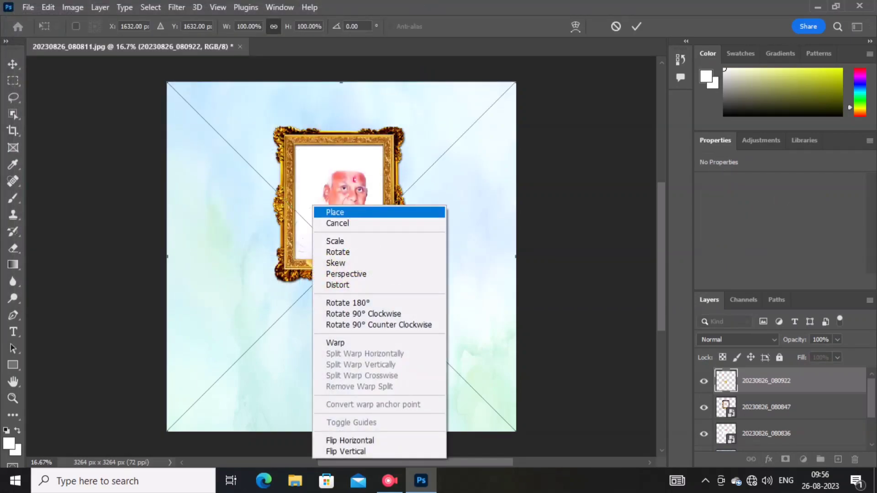
click(333, 211)
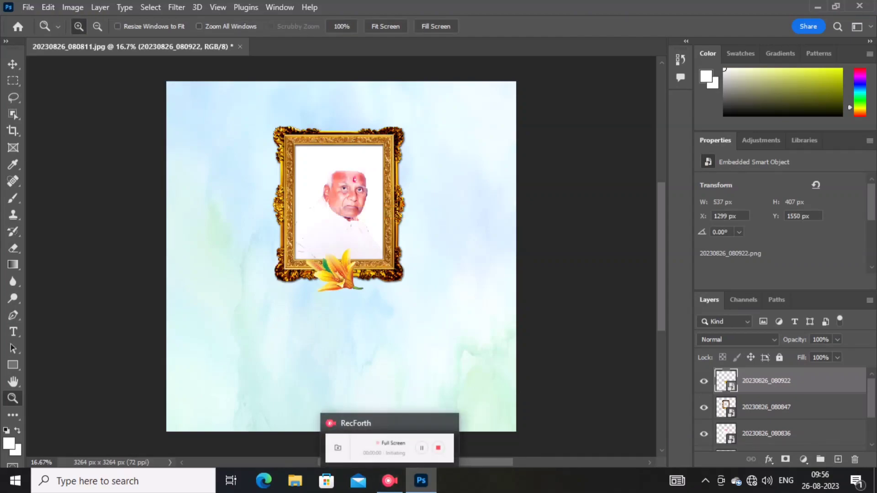
Embed the 'भावपूर्ण श्रद्धांजली' title image 20230826_080934 across the top of the banner.
click(28, 7)
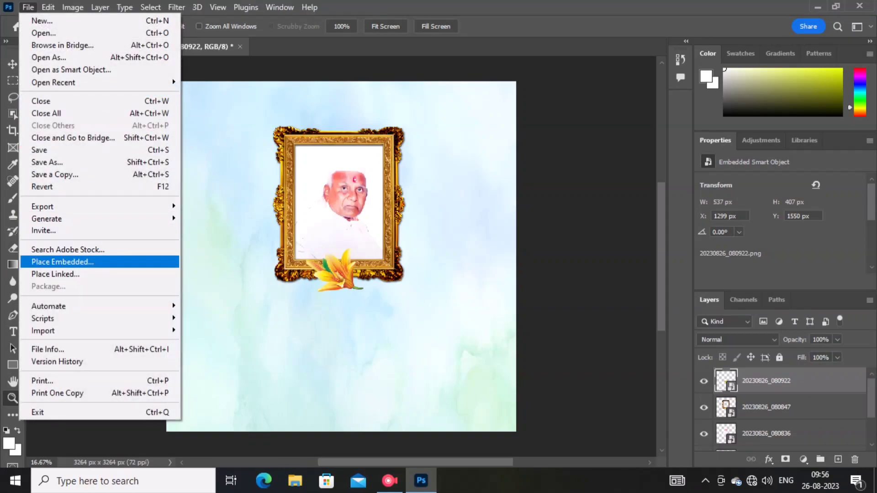
click(63, 262)
scroll(50, 160, down, 1)
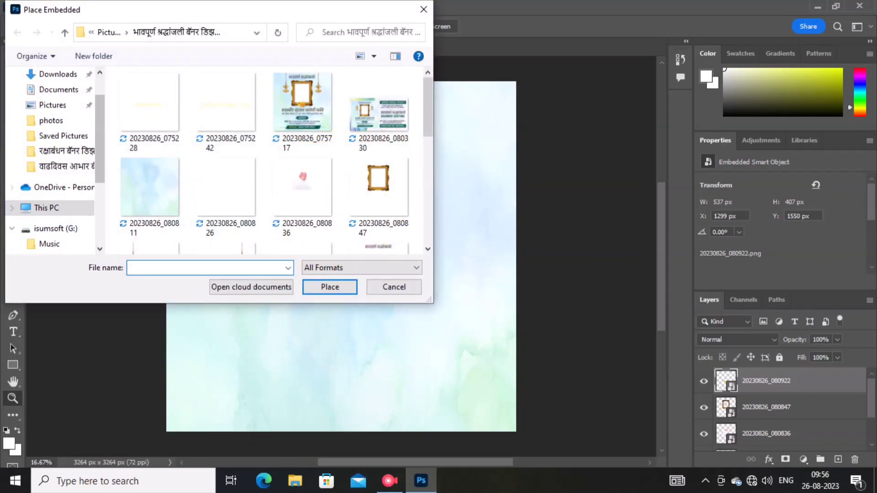
scroll(269, 159, down, 5)
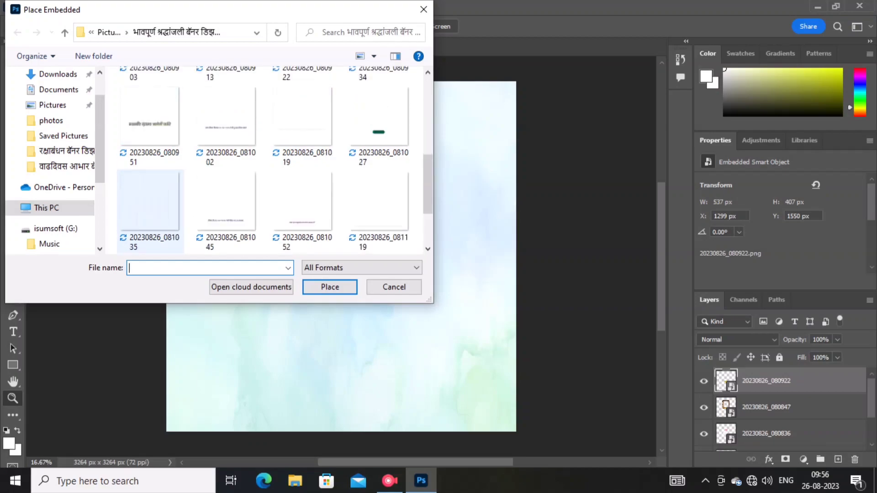
scroll(270, 160, up, 3)
double_click(379, 193)
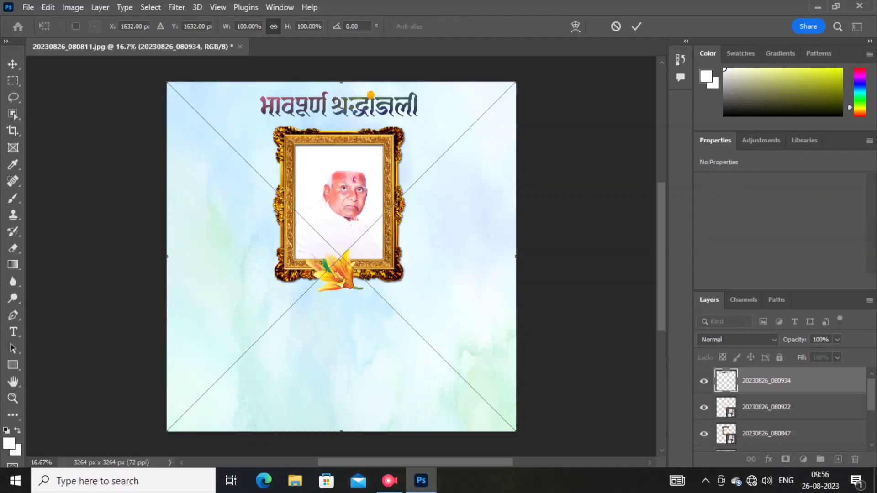
right_click(317, 134)
click(348, 141)
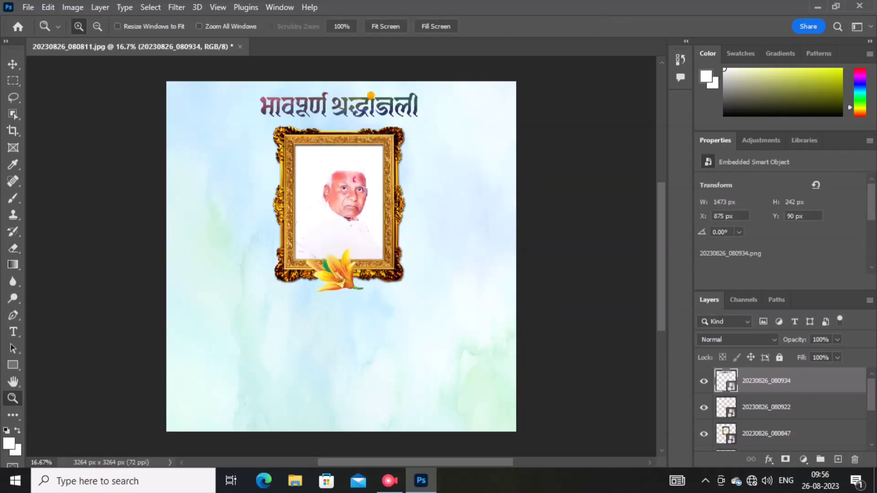
Embed the left brass oil lamp image 20230826_080903 beside the portrait.
click(28, 7)
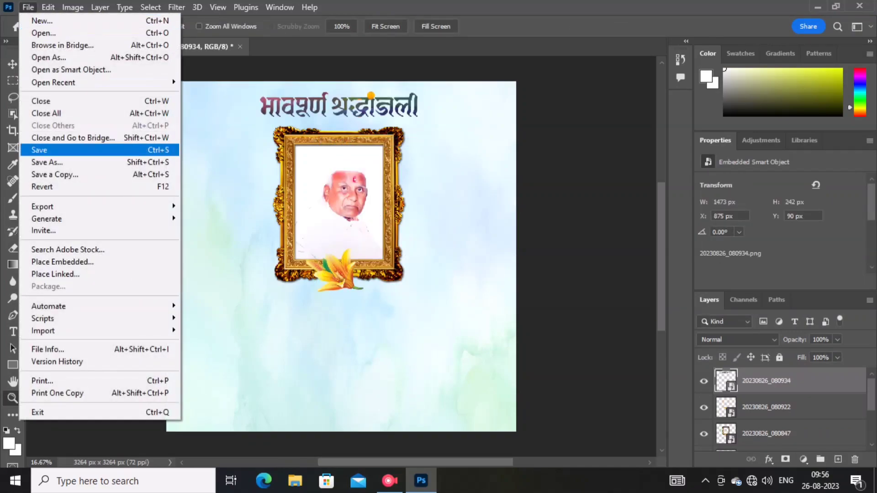
click(62, 262)
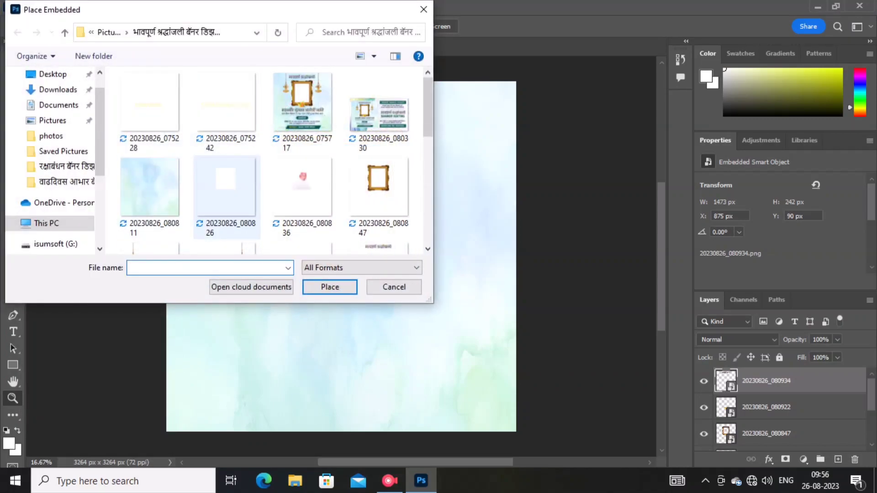
scroll(242, 210, down, 2)
click(151, 201)
key(Return)
right_click(173, 197)
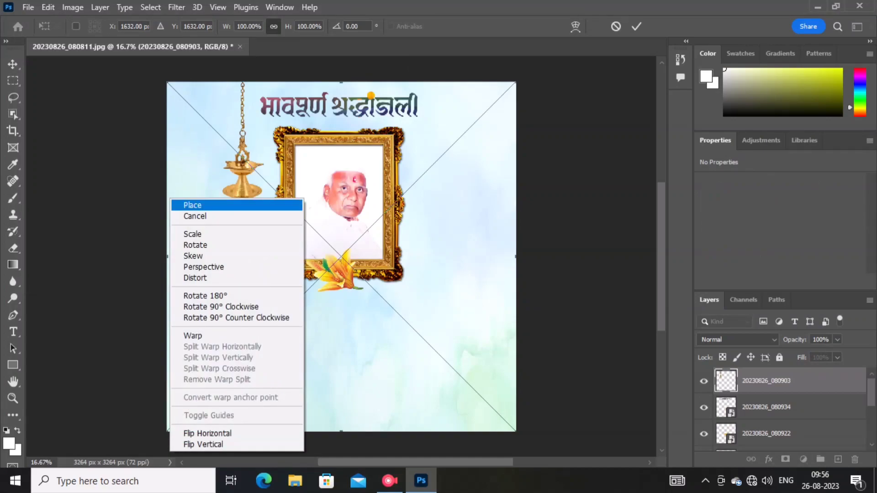
click(192, 206)
Embed the right brass oil lamp image 20230826_080913 on the other side of the portrait.
click(28, 8)
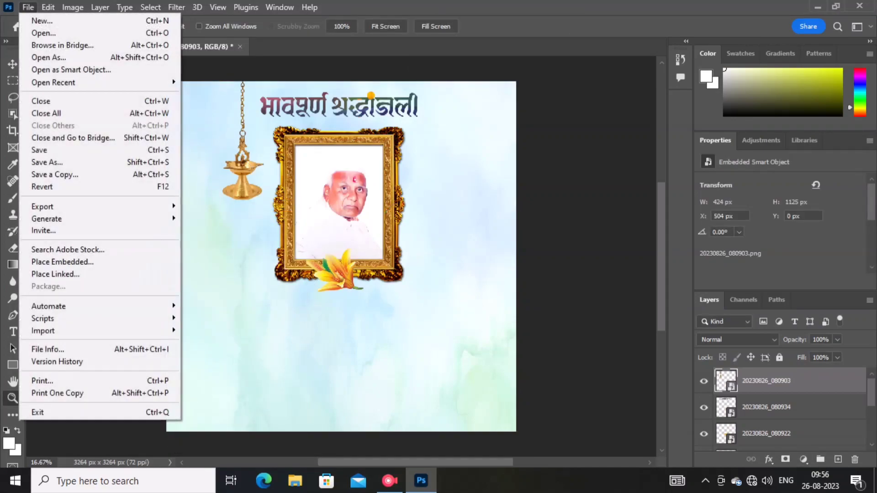
click(62, 262)
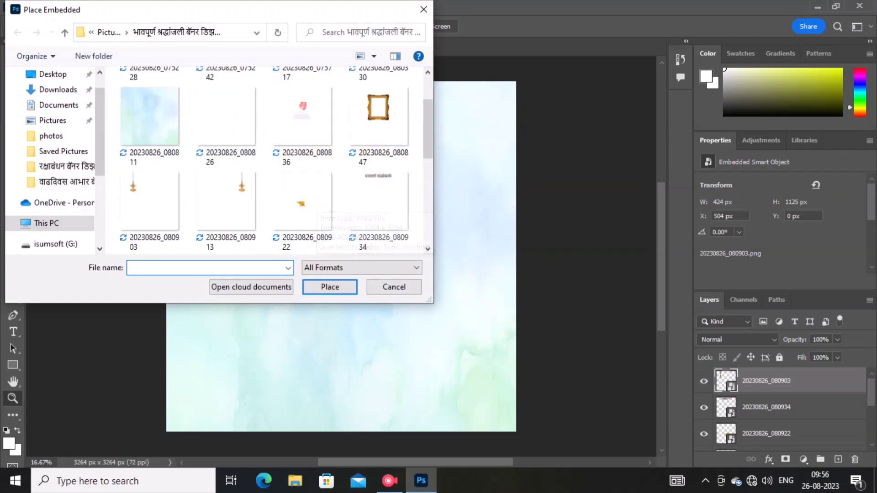
double_click(226, 201)
right_click(224, 200)
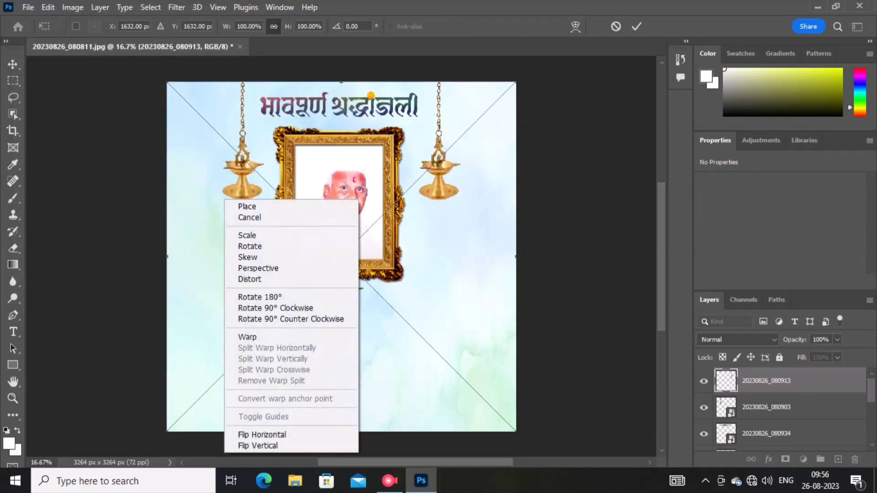
click(247, 206)
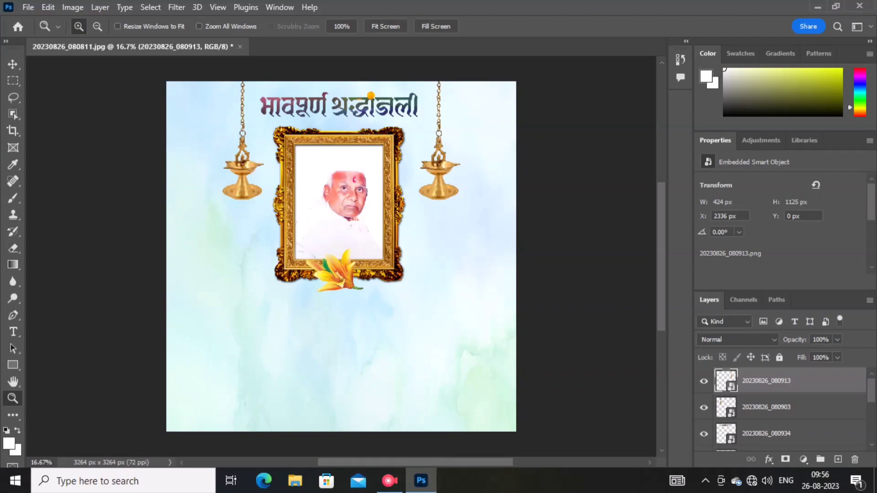
Embed the name artwork 20230826_080951 below the frame and lily, zooming in to check it.
click(28, 7)
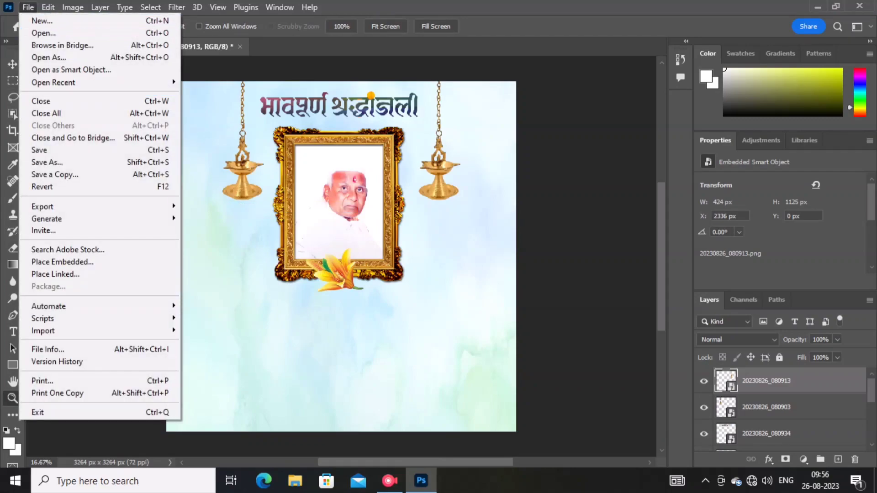
click(62, 262)
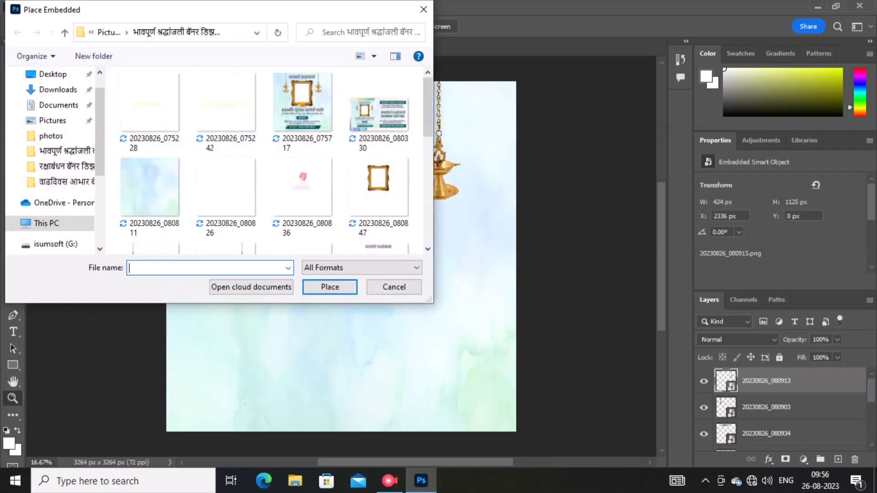
scroll(227, 196, down, 1)
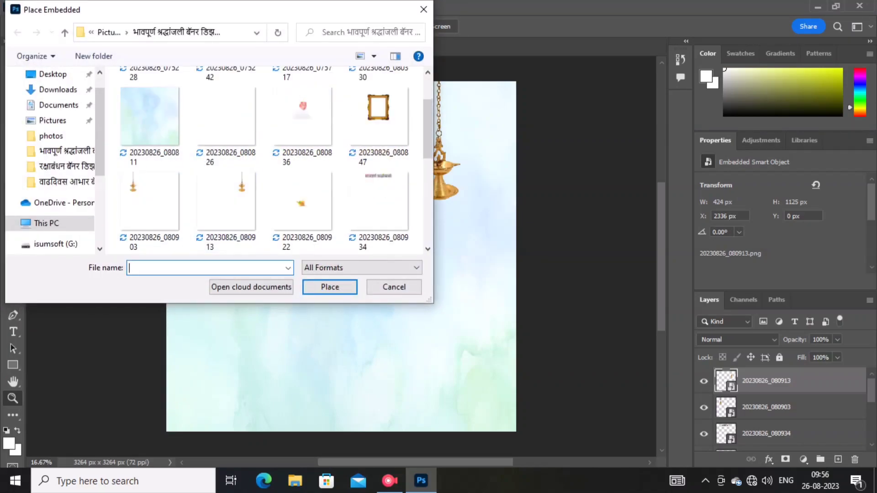
scroll(301, 210, down, 1)
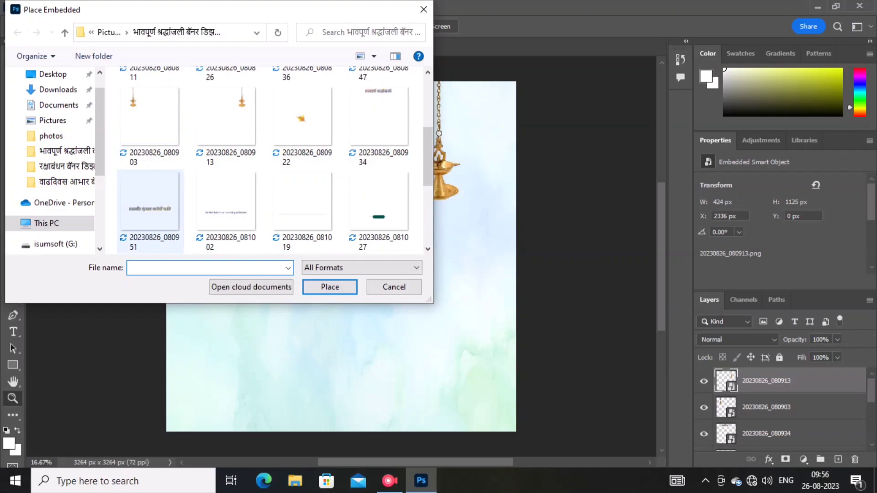
double_click(150, 206)
right_click(197, 190)
click(219, 196)
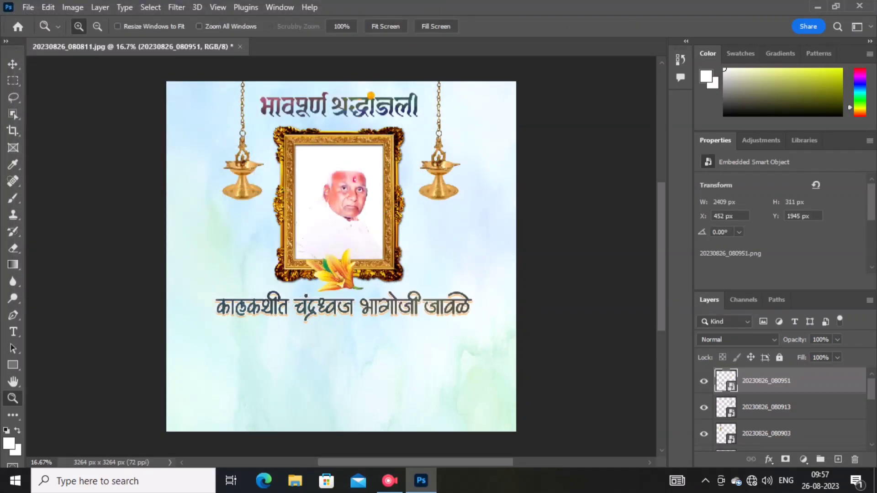
click(378, 284)
scroll(356, 277, down, 1)
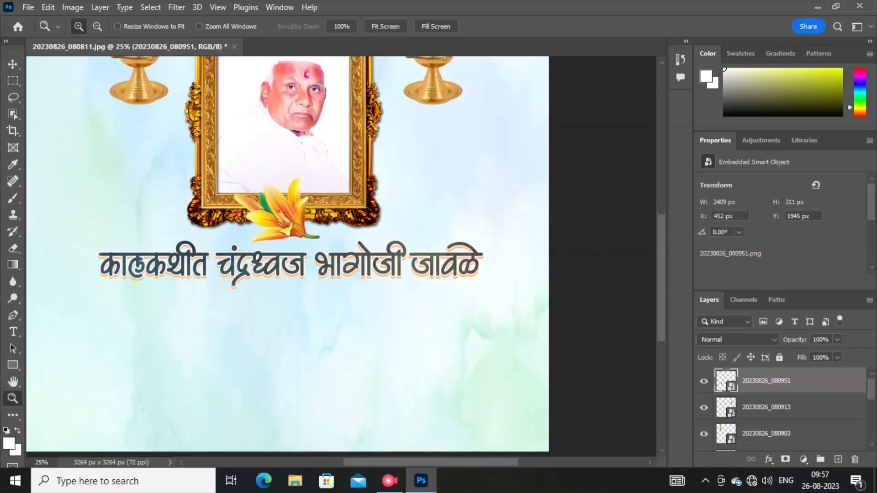
click(337, 271)
right_click(221, 173)
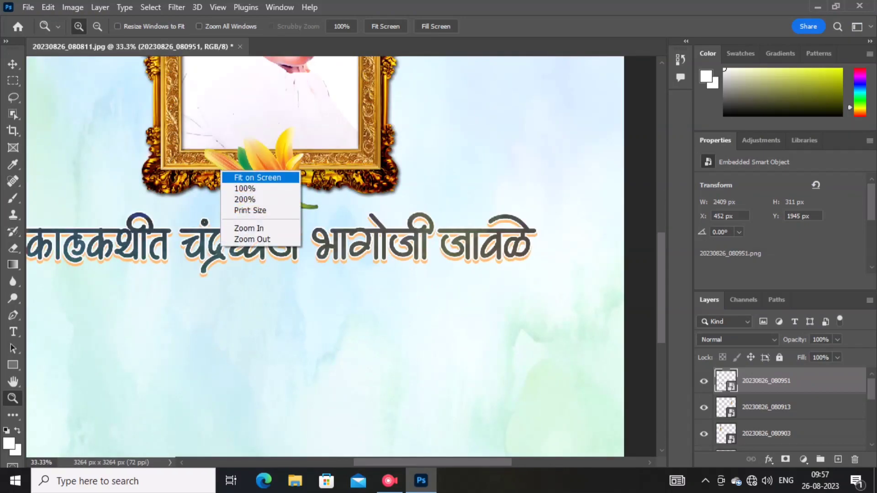
click(257, 178)
Embed the date-of-passing line image 20230826_081002 beneath the name.
click(28, 7)
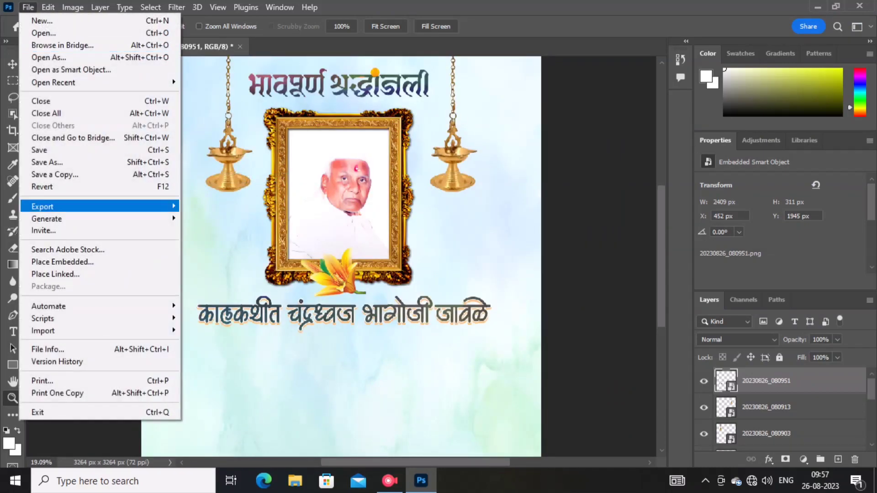
click(63, 262)
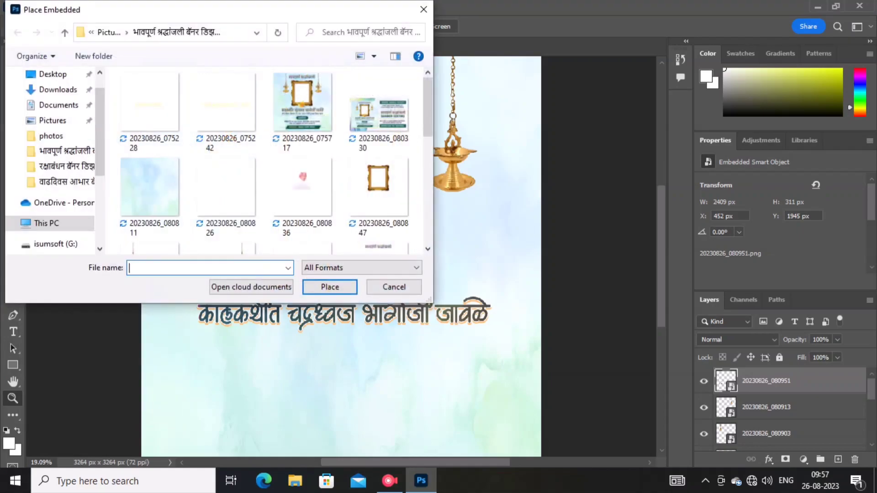
scroll(227, 206, up, 1)
scroll(227, 205, down, 1)
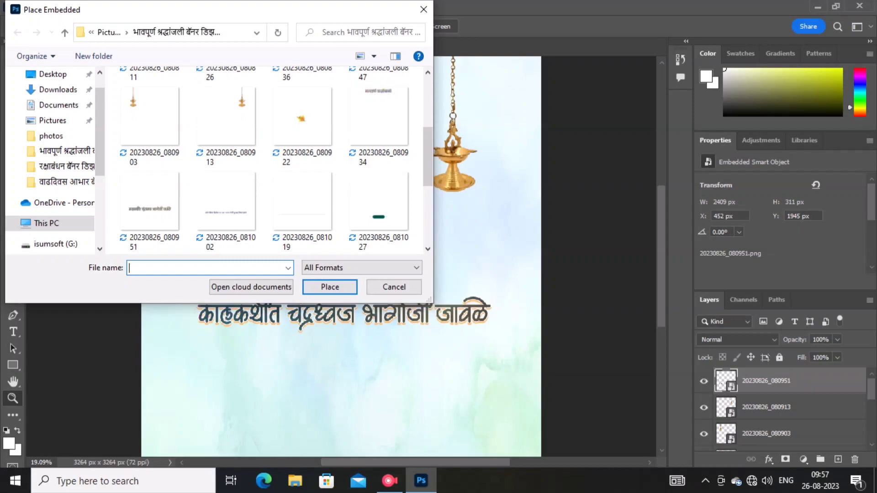
double_click(226, 201)
right_click(244, 183)
click(265, 188)
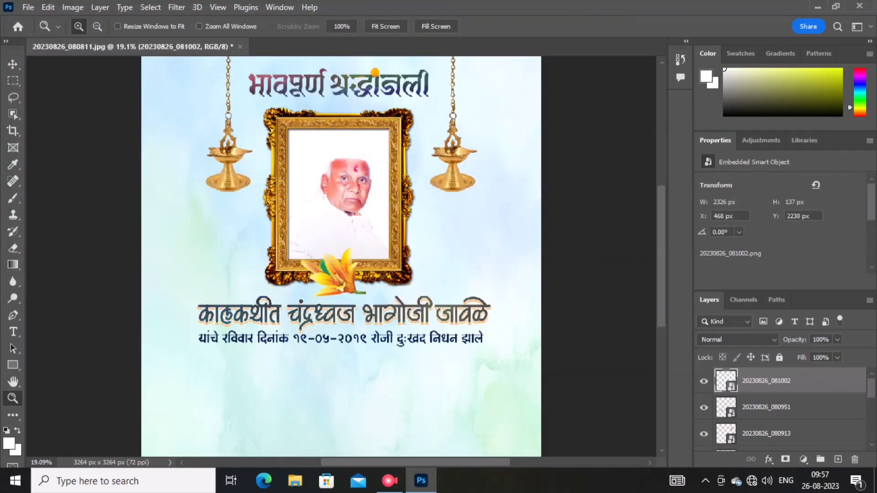
right_click(383, 263)
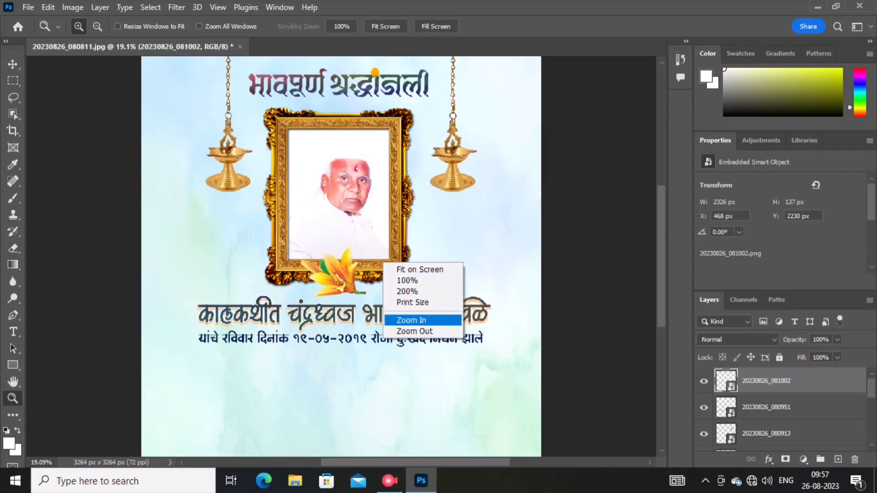
Embed the dotted divider image 20230826_081019 beneath the date line.
click(414, 331)
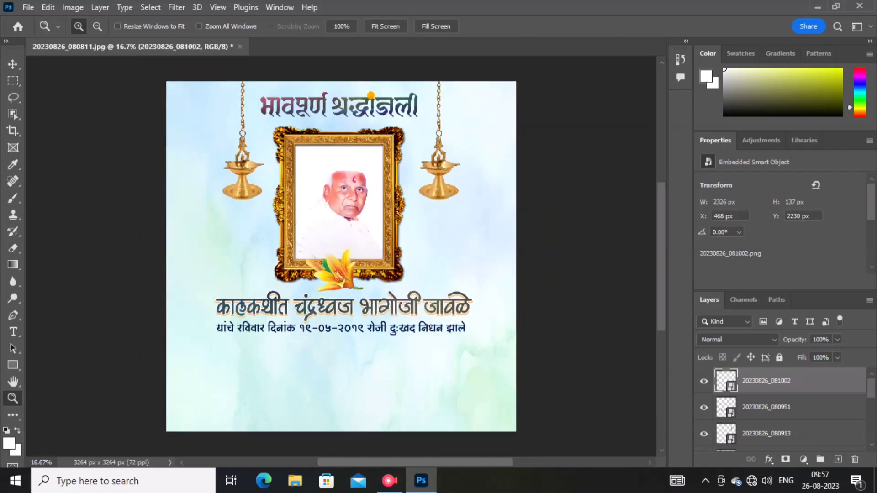
click(29, 7)
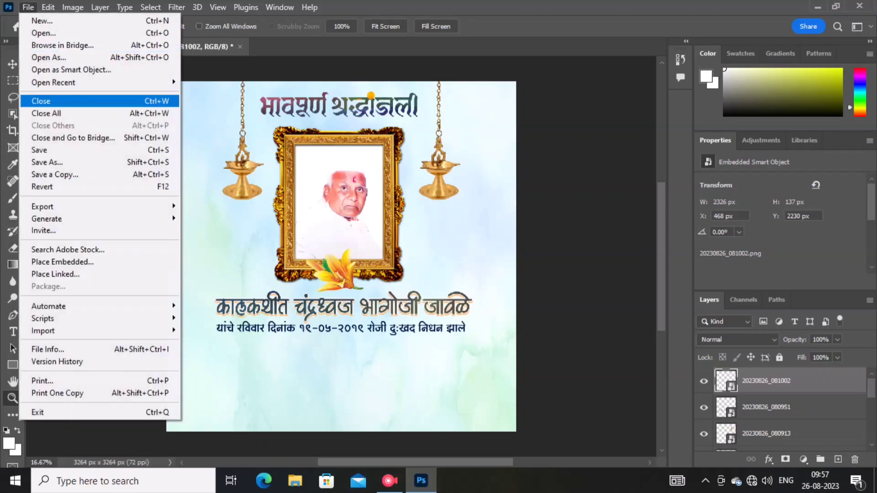
click(63, 262)
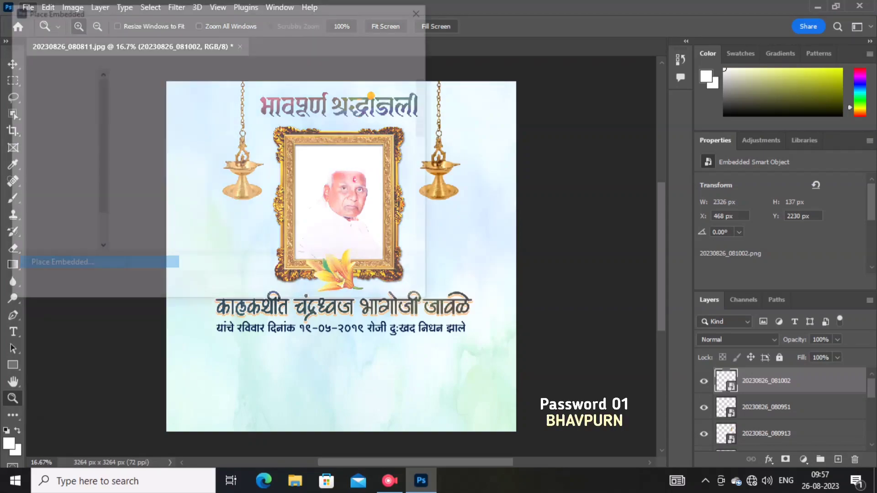
scroll(320, 206, down, 5)
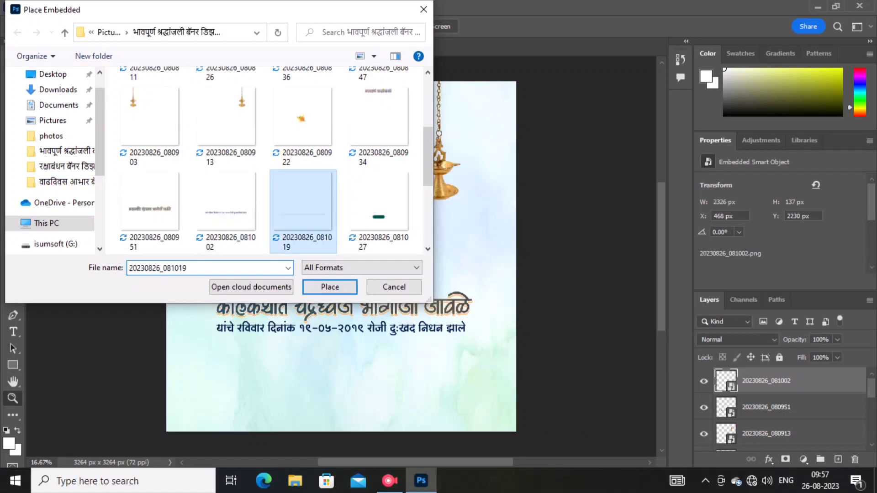
double_click(303, 201)
right_click(301, 213)
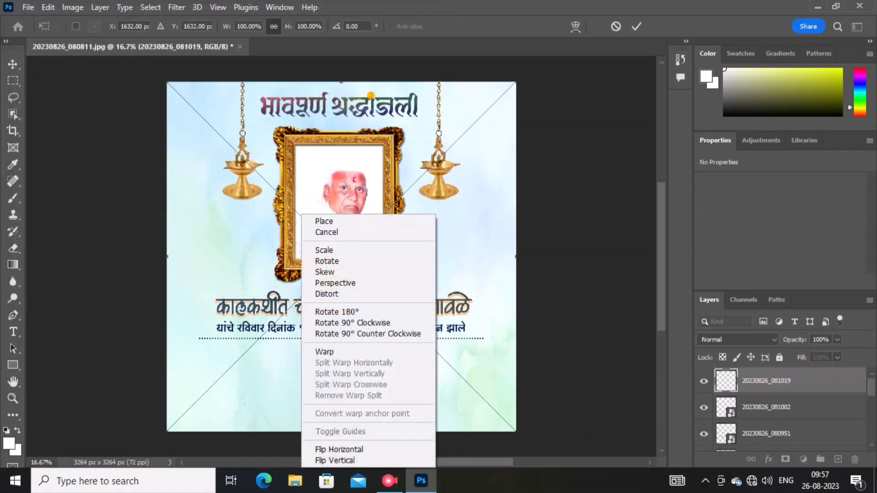
click(320, 221)
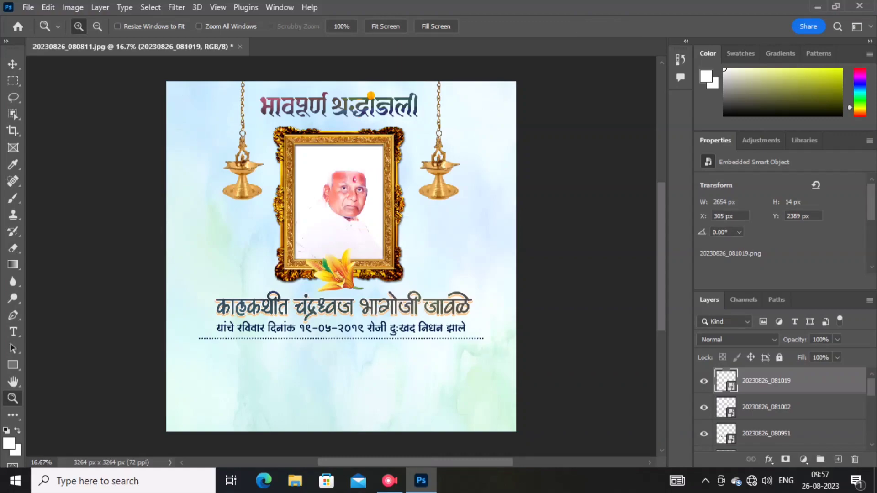
Embed the dark green rounded ribbon image 20230826_081027 below the dotted divider.
click(28, 7)
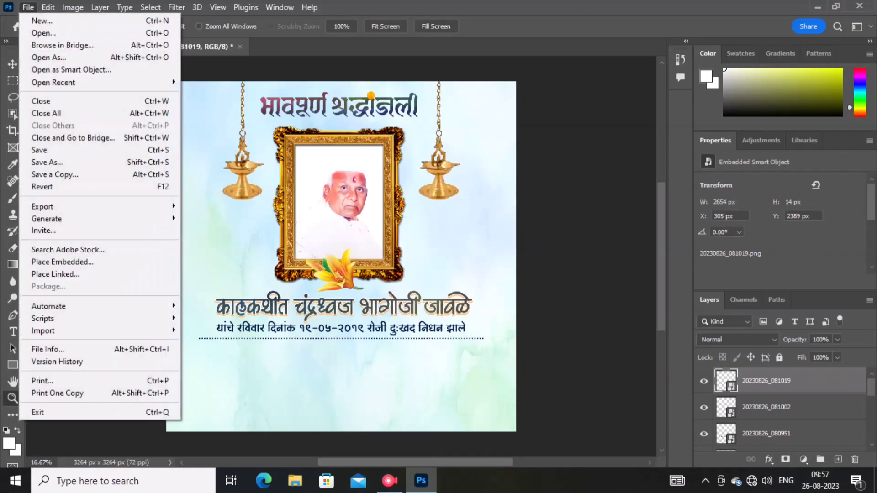
click(55, 261)
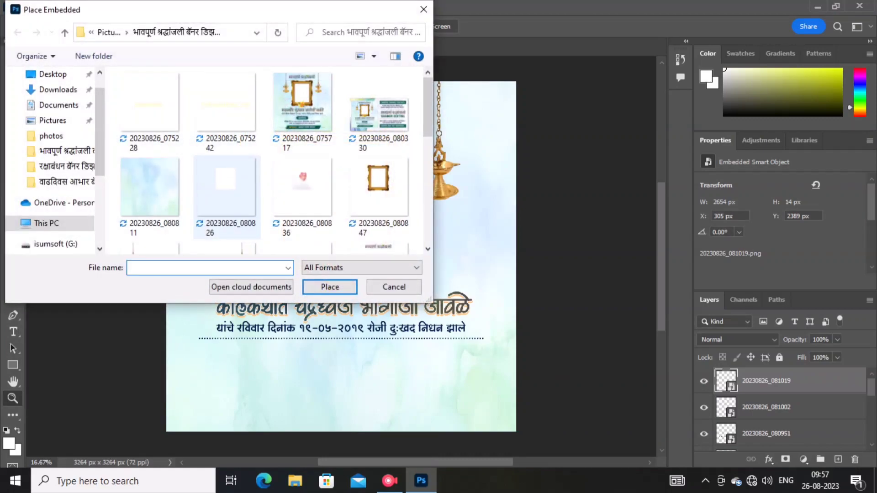
scroll(237, 174, down, 3)
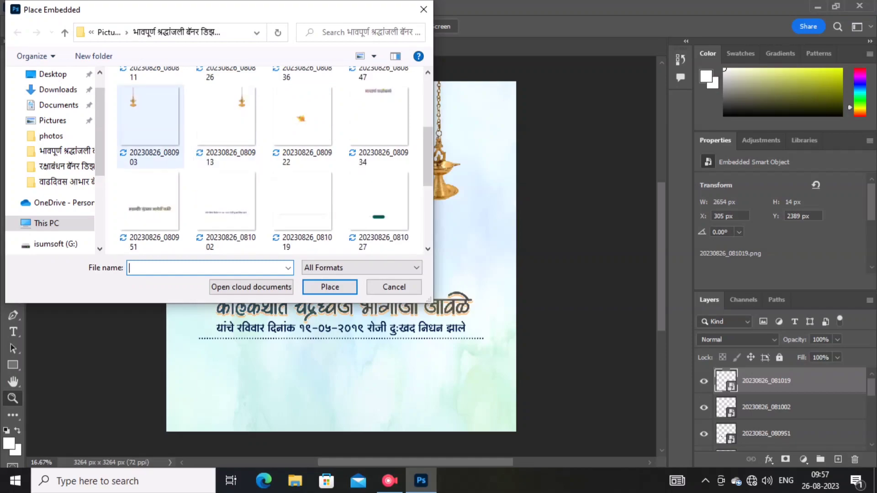
double_click(378, 210)
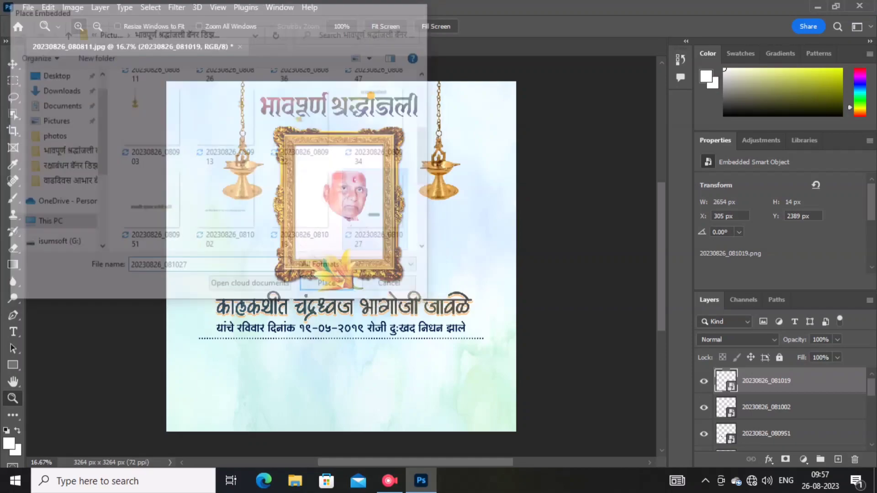
right_click(315, 183)
click(338, 190)
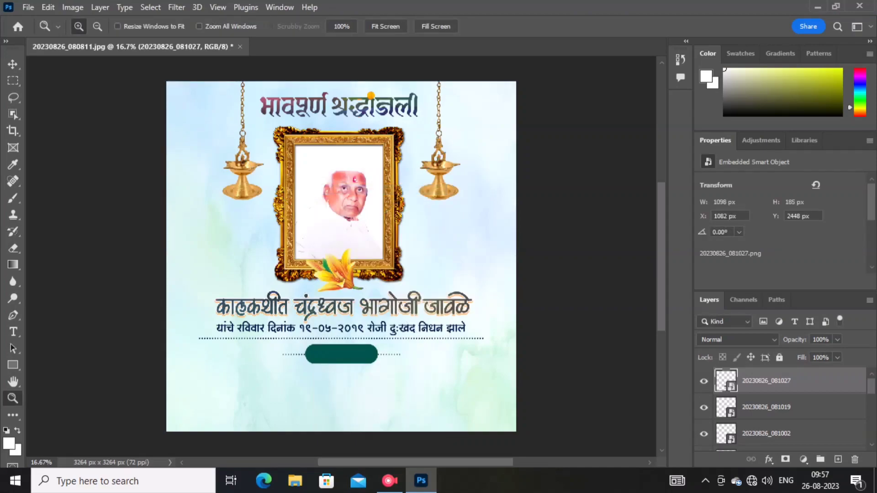
Embed the white 'अंत्यविधी' heading image 20230826_081035 onto the green ribbon.
click(28, 7)
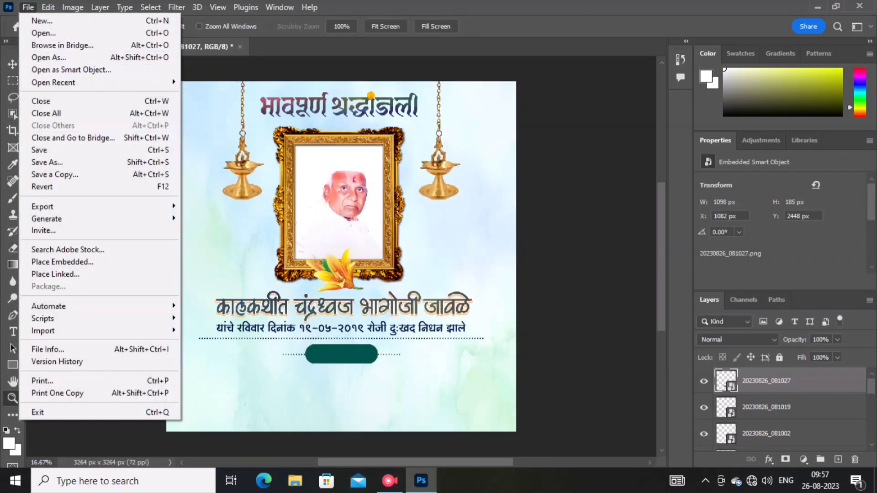
click(62, 262)
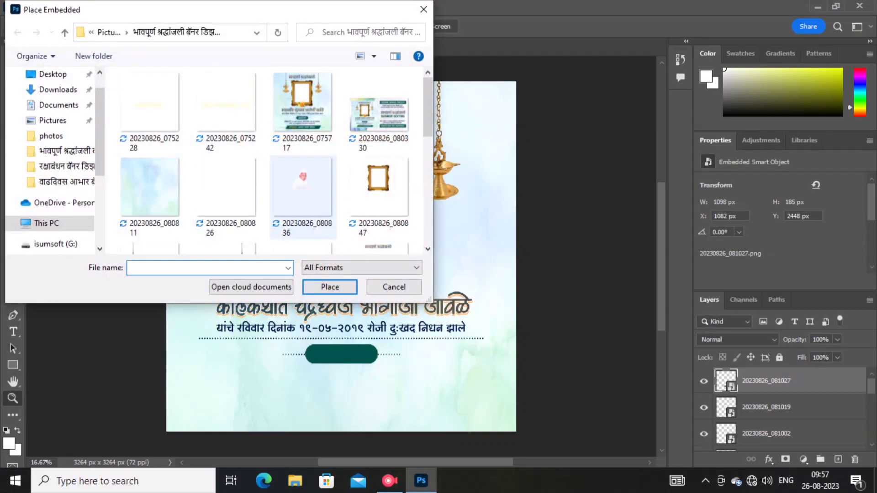
scroll(301, 201, down, 3)
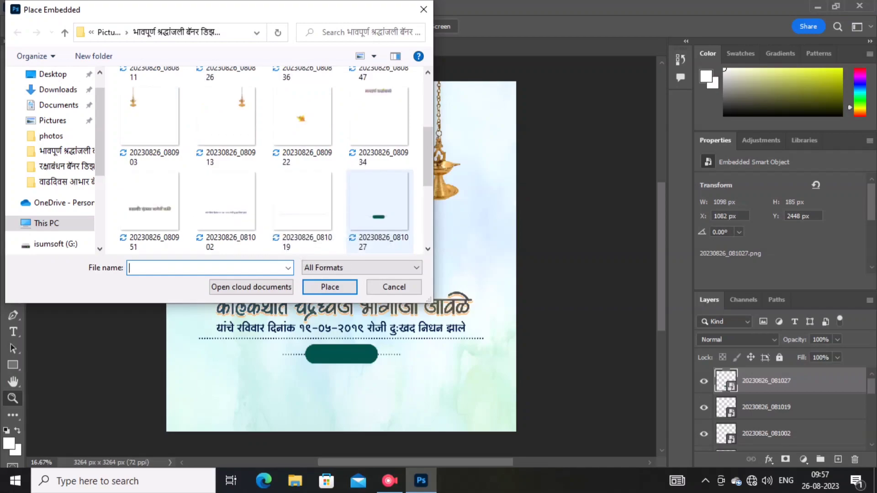
scroll(377, 208, down, 2)
double_click(149, 206)
right_click(210, 175)
click(233, 182)
Zoom in to inspect the ribbon heading up close, then fit and zoom out to the whole banner.
click(358, 149)
click(355, 150)
scroll(375, 147, down, 1)
scroll(375, 146, up, 5)
click(387, 137)
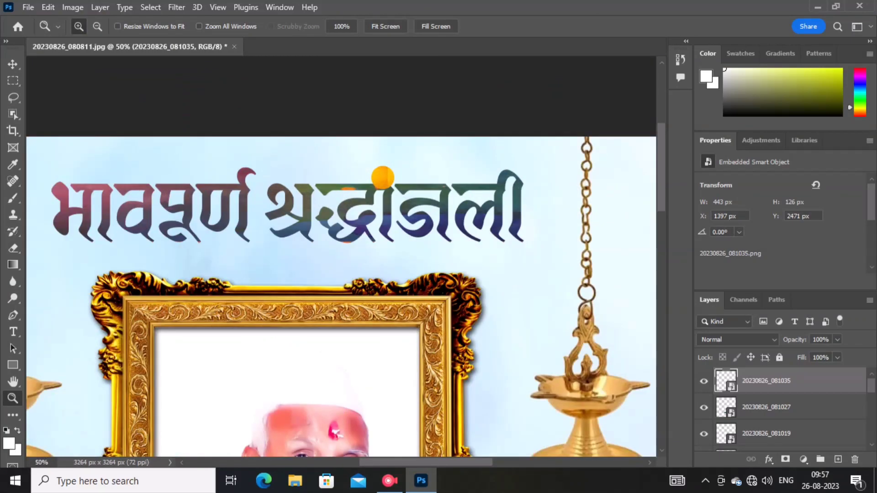
click(521, 206)
click(457, 183)
right_click(312, 140)
click(348, 148)
click(374, 243)
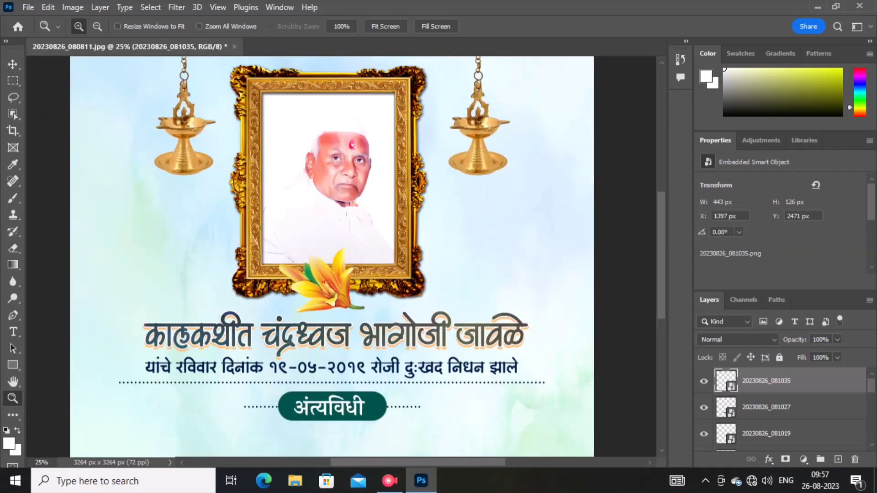
scroll(375, 245, down, 3)
click(376, 245)
click(376, 245)
scroll(292, 244, down, 4)
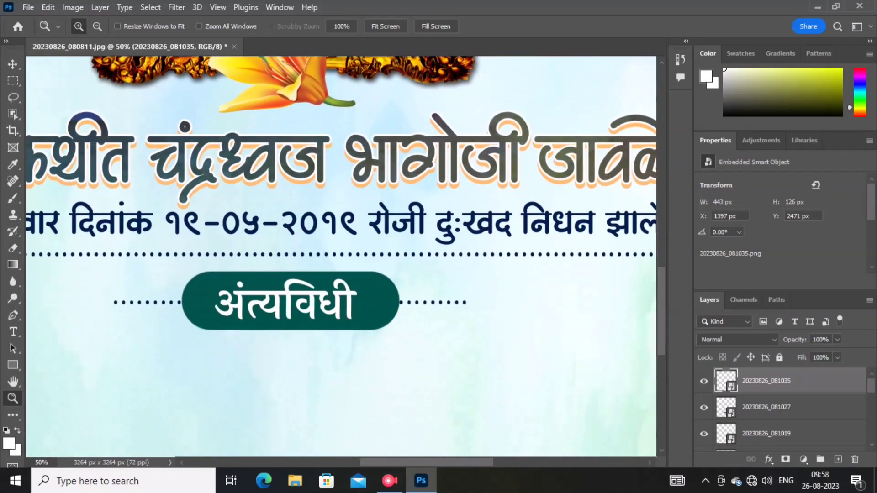
click(292, 244)
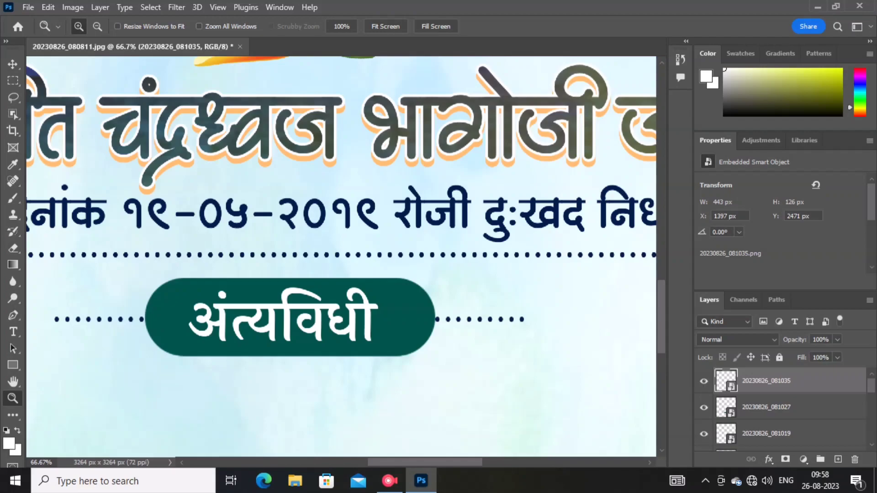
right_click(197, 143)
click(235, 150)
right_click(236, 148)
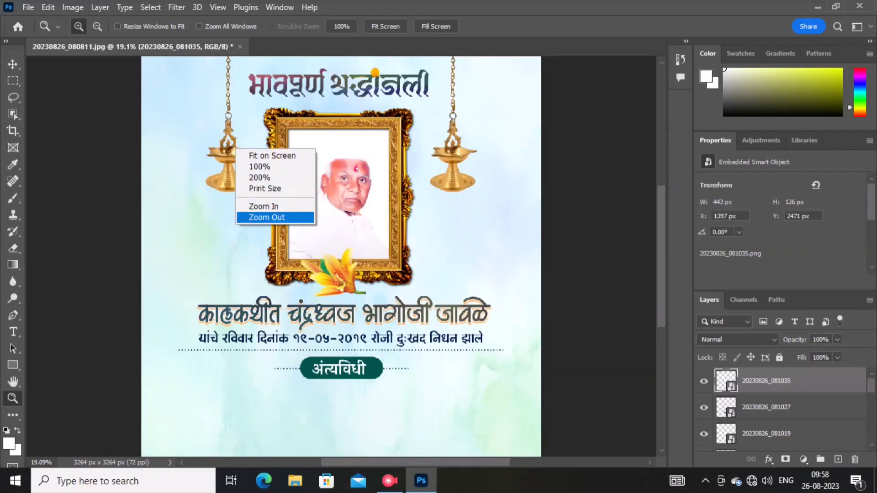
click(268, 217)
Embed the funeral date and time line 20230826_081045 beneath the अंत्यविधी ribbon.
click(28, 7)
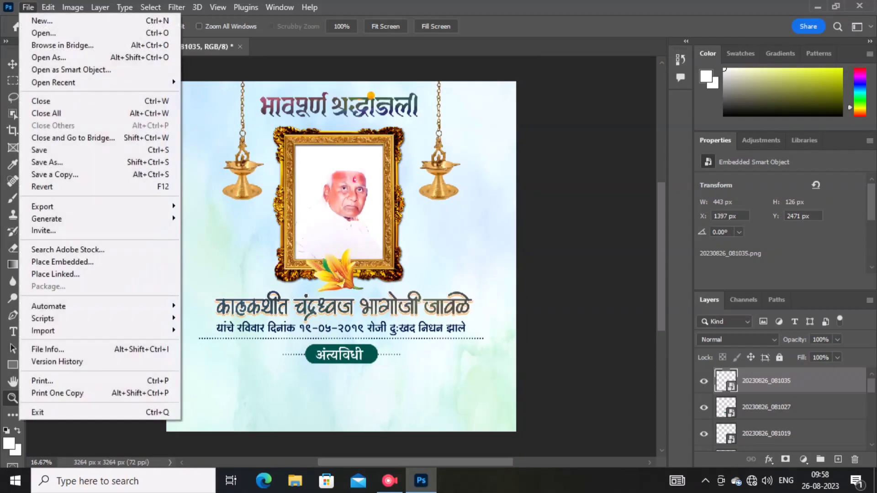
click(63, 262)
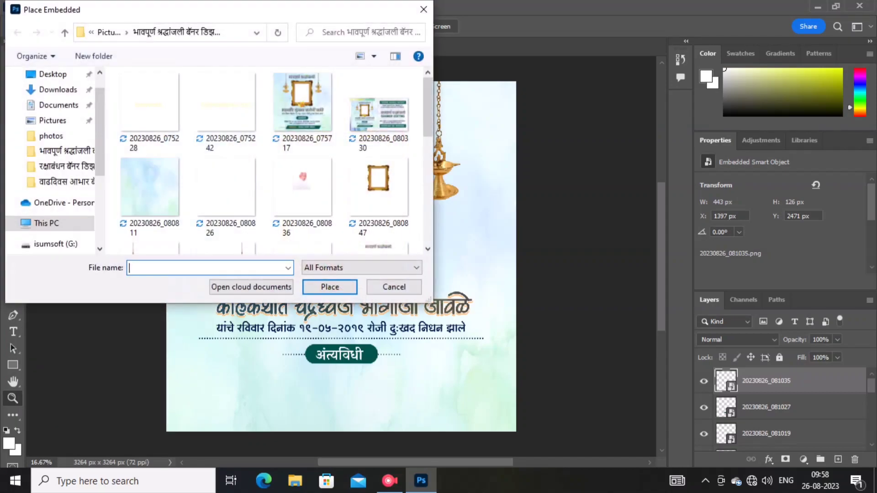
scroll(212, 217, down, 3)
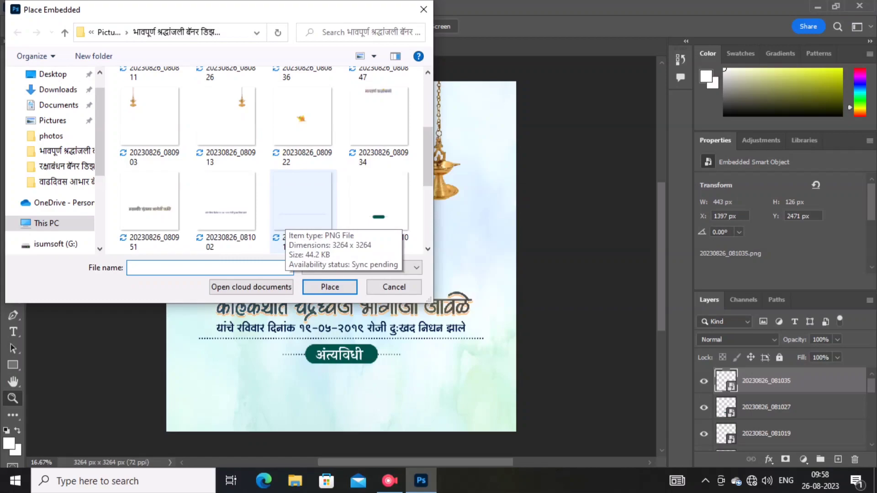
scroll(256, 192, down, 3)
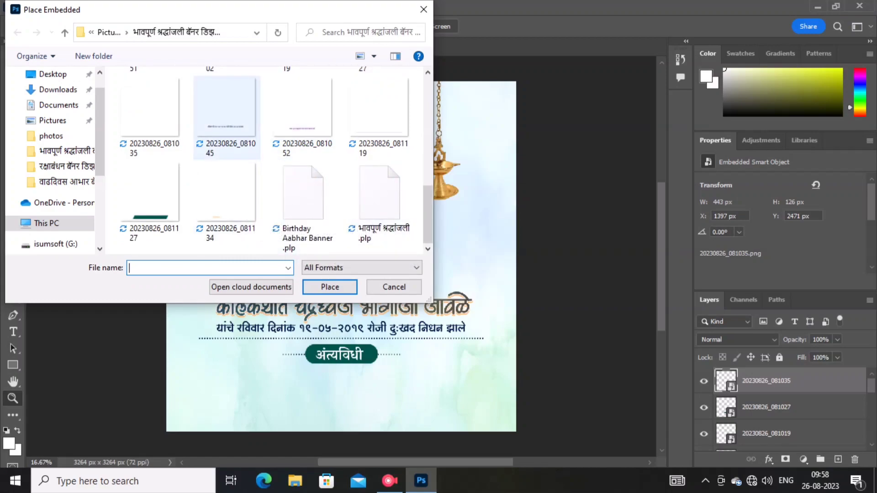
double_click(227, 110)
right_click(251, 119)
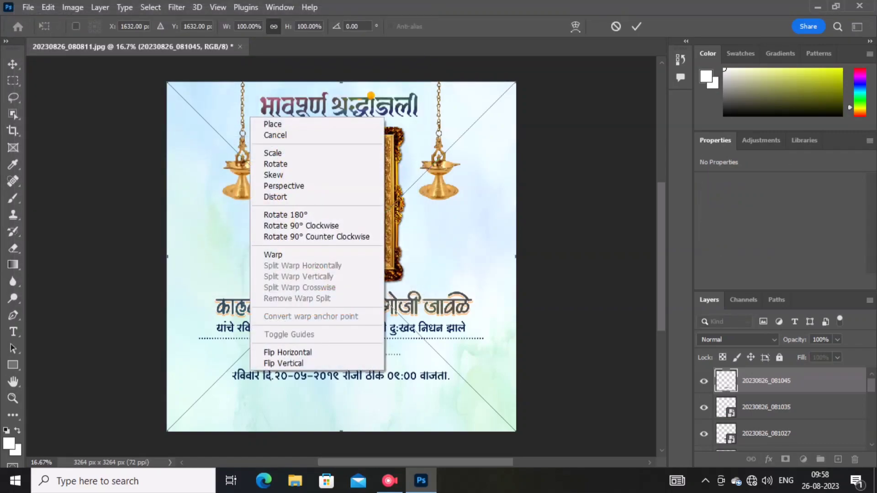
click(273, 123)
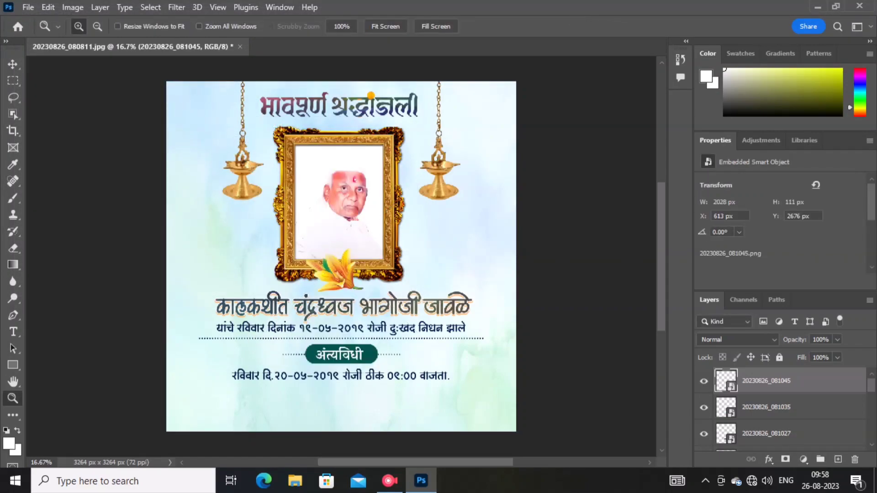
click(28, 7)
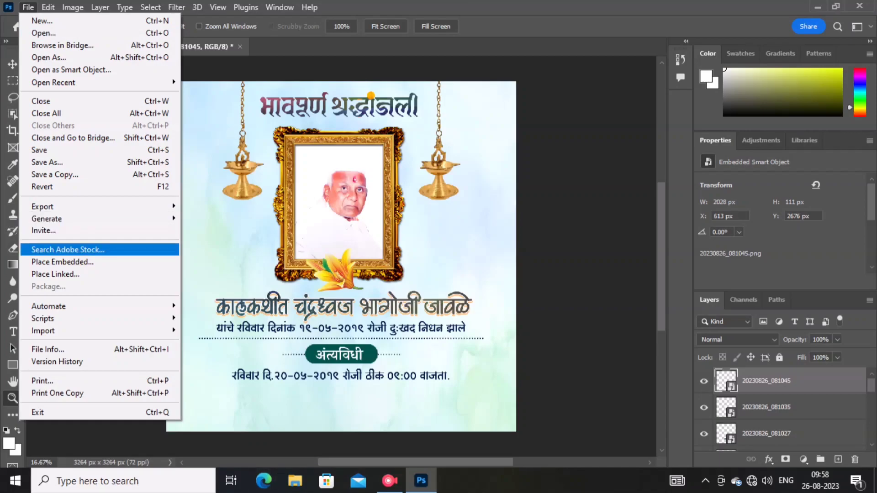
Embed the funeral venue line image 20230826_081052 into the banner and commit it.
click(63, 262)
scroll(269, 160, down, 5)
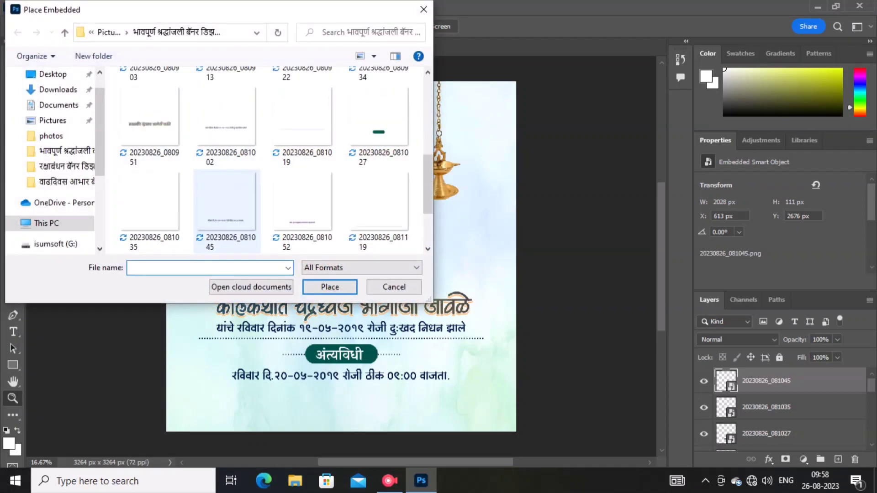
double_click(302, 108)
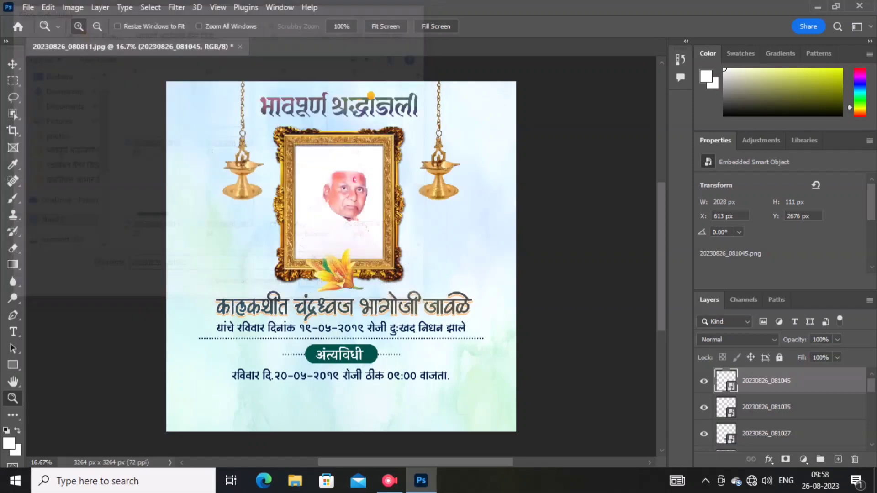
right_click(280, 138)
click(354, 295)
scroll(354, 294, down, 4)
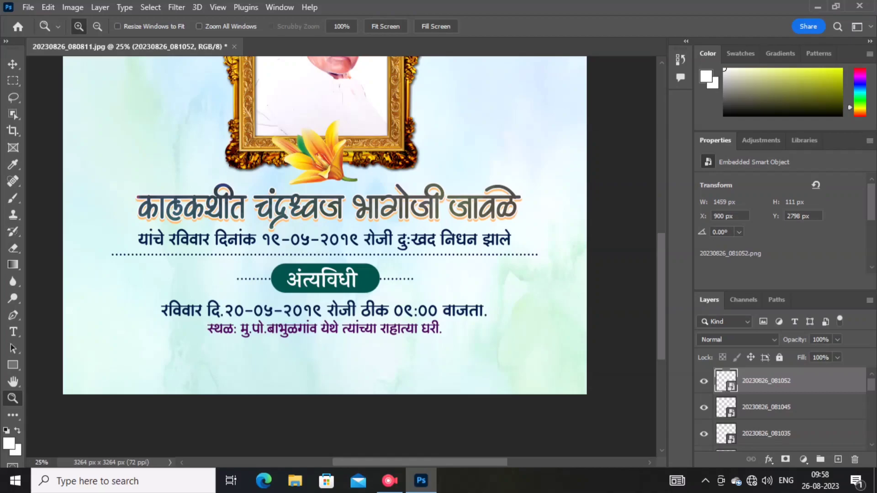
scroll(324, 256, up, 5)
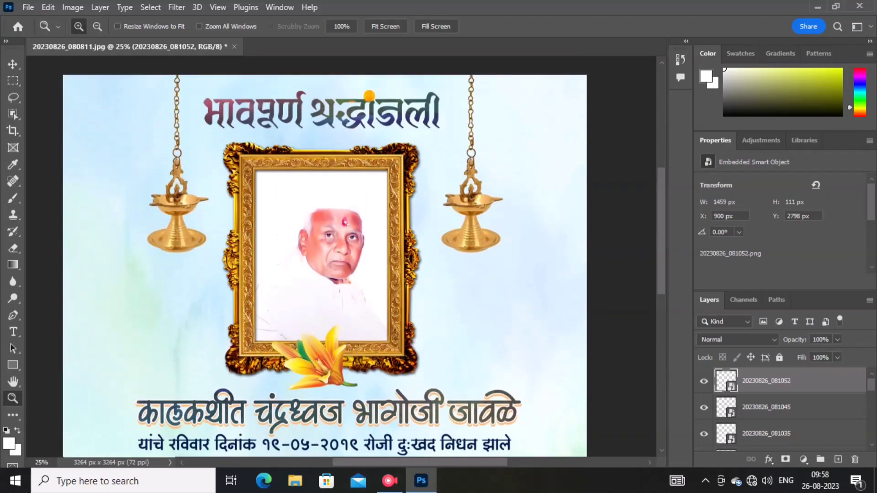
Embed the dotted divider image 20230826_081119 near the banner's bottom edge and commit it.
key(ctrl+plus)
right_click(282, 291)
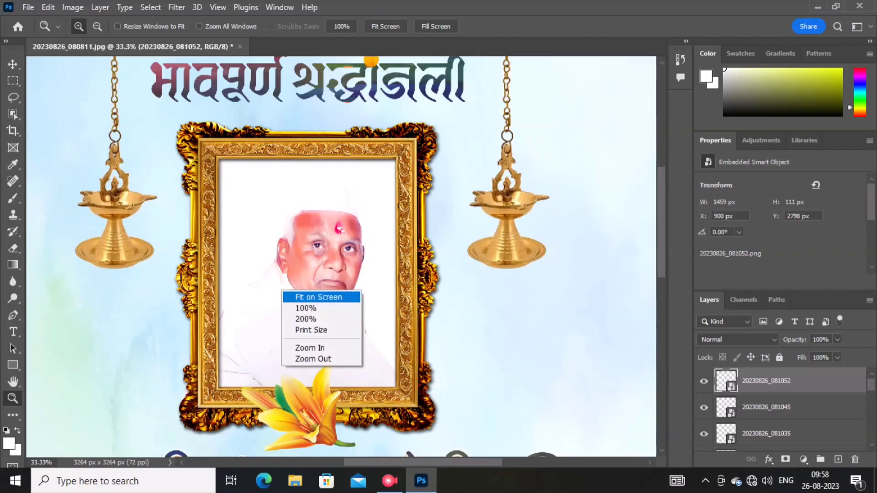
click(316, 297)
right_click(298, 299)
click(329, 367)
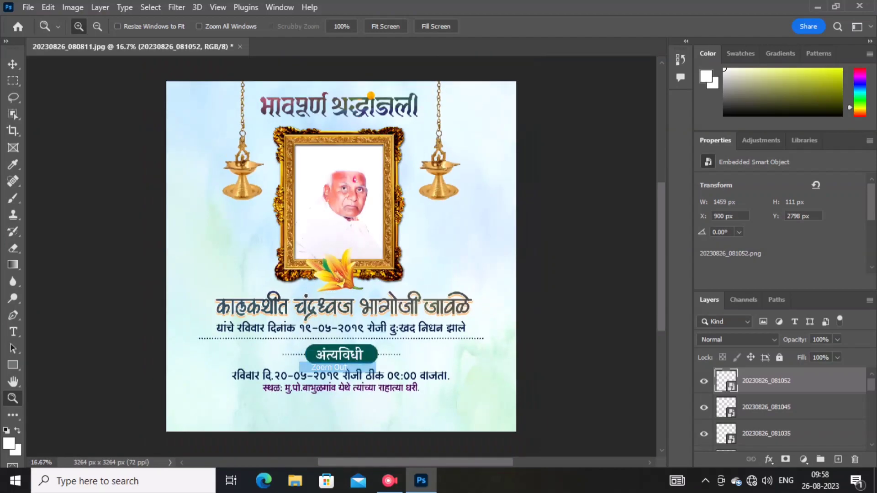
click(28, 7)
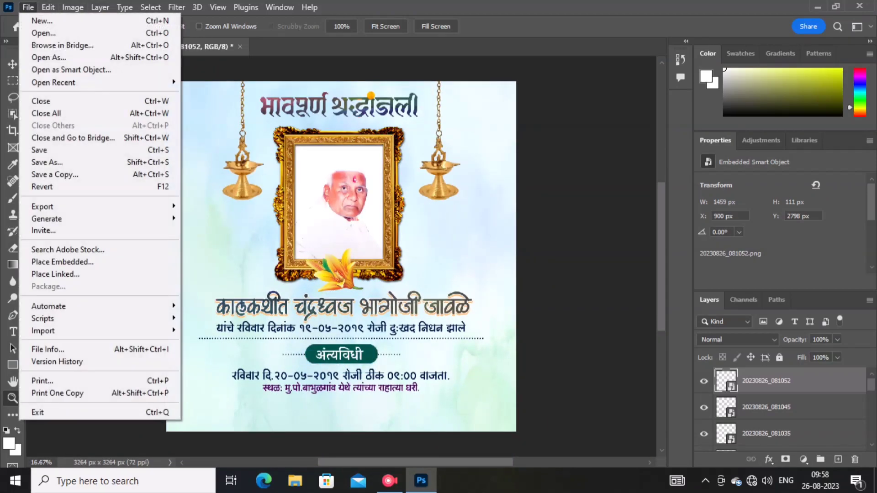
click(69, 260)
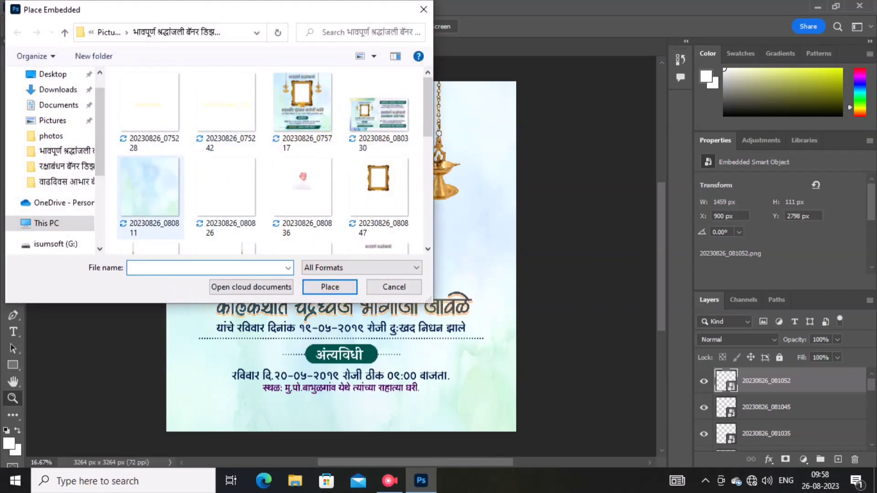
scroll(150, 192, down, 3)
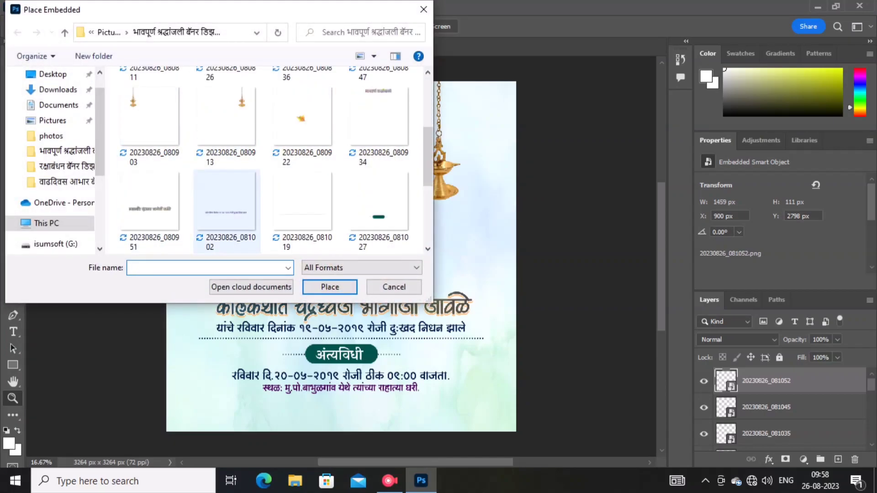
scroll(227, 205, down, 3)
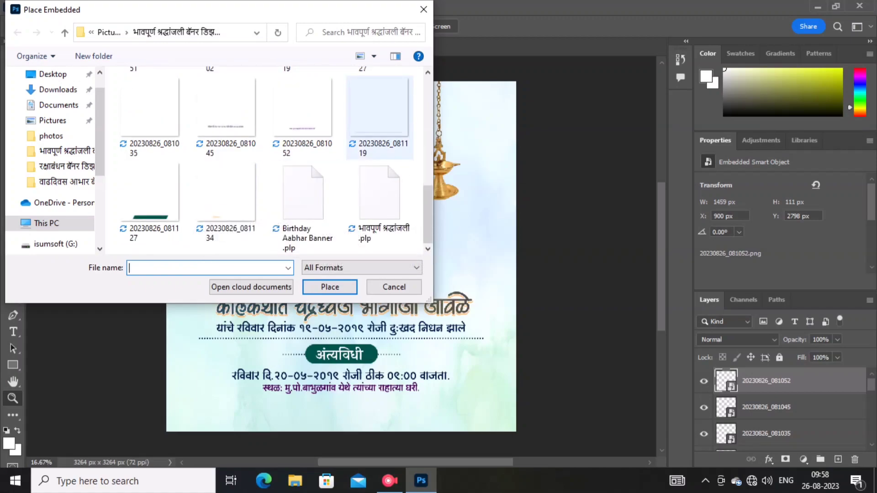
double_click(379, 116)
right_click(349, 110)
click(371, 116)
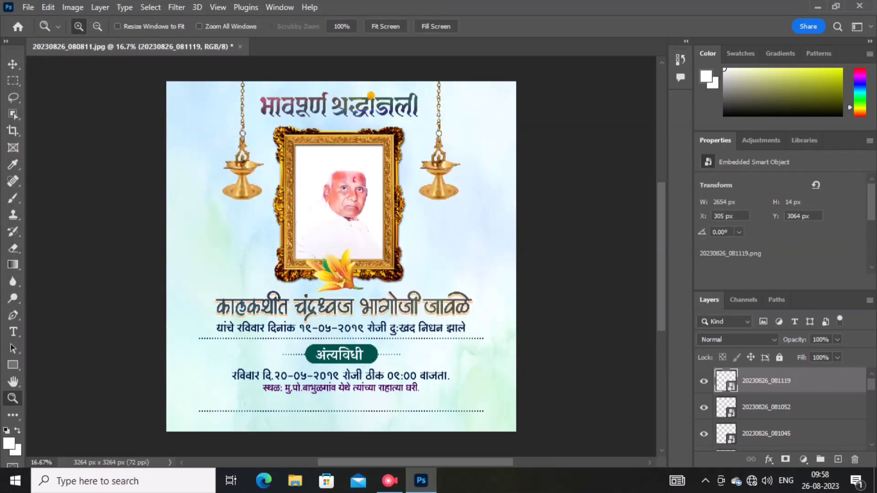
Embed the dark green slanted ribbon image 20230826_081127 at the banner's base.
click(28, 7)
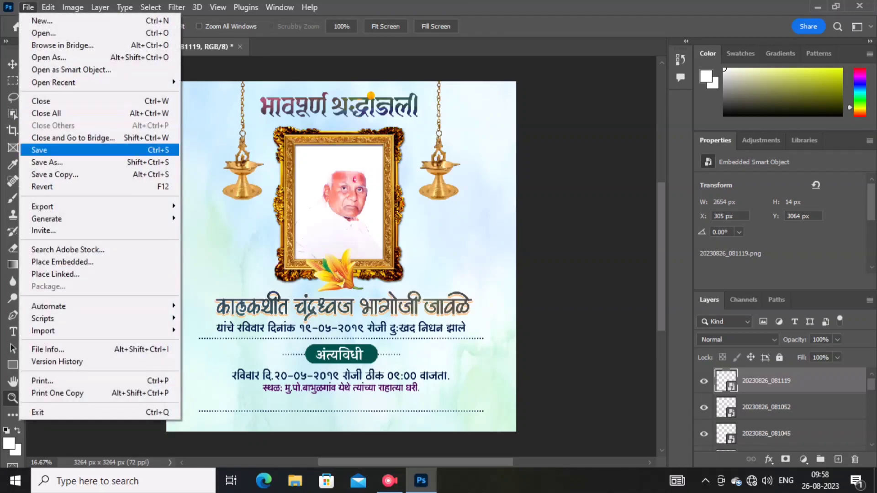
click(62, 261)
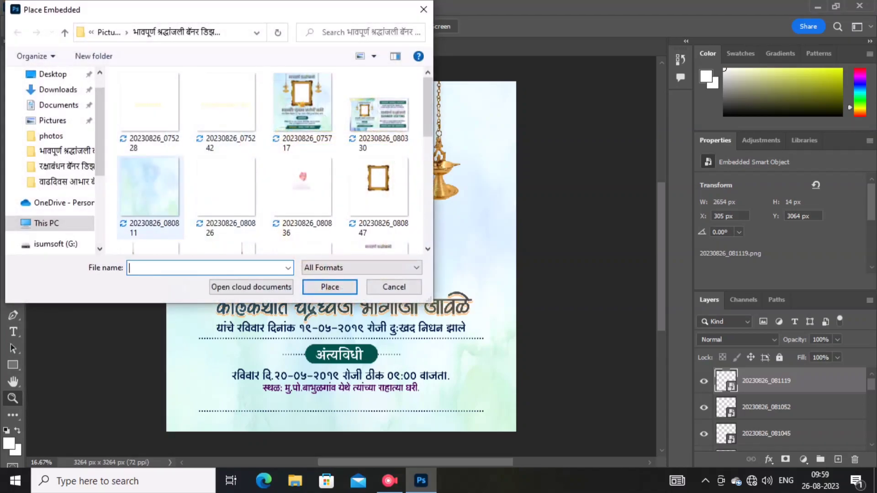
double_click(150, 194)
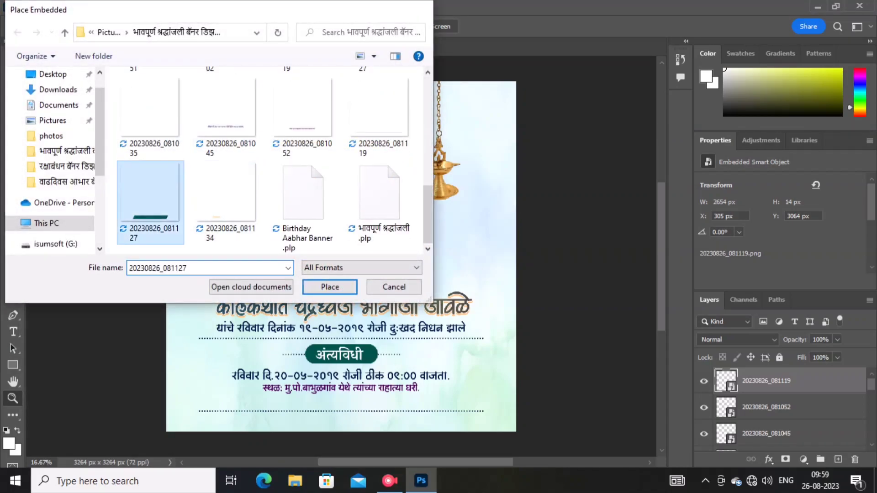
right_click(169, 179)
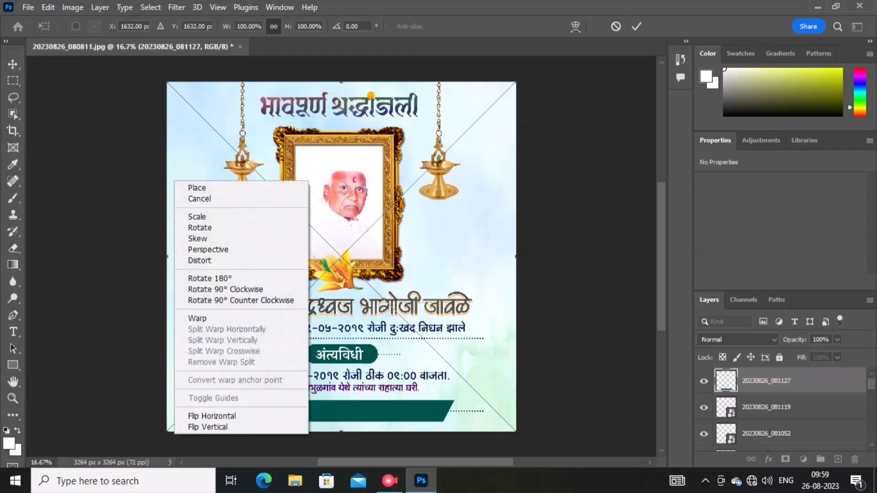
click(197, 187)
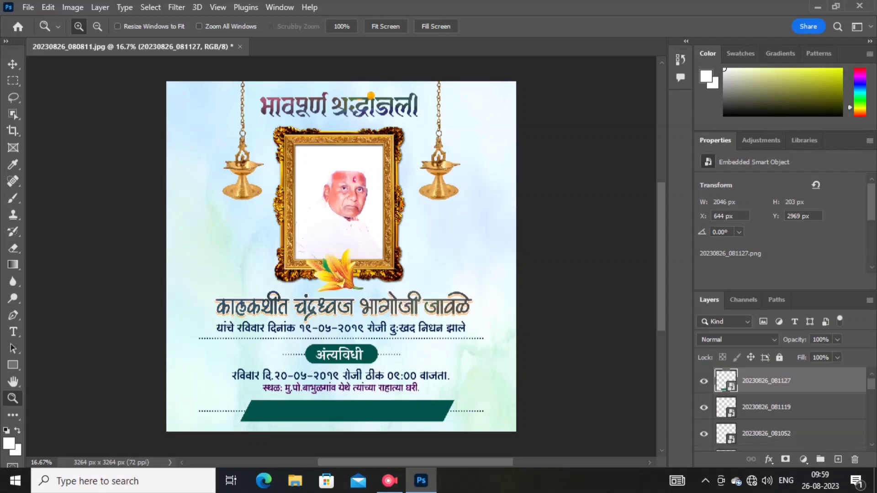
Embed the condolence text image 20230826_081134, 'शोकाकुल : समस्त जावळे परिवार', onto the ribbon.
click(28, 7)
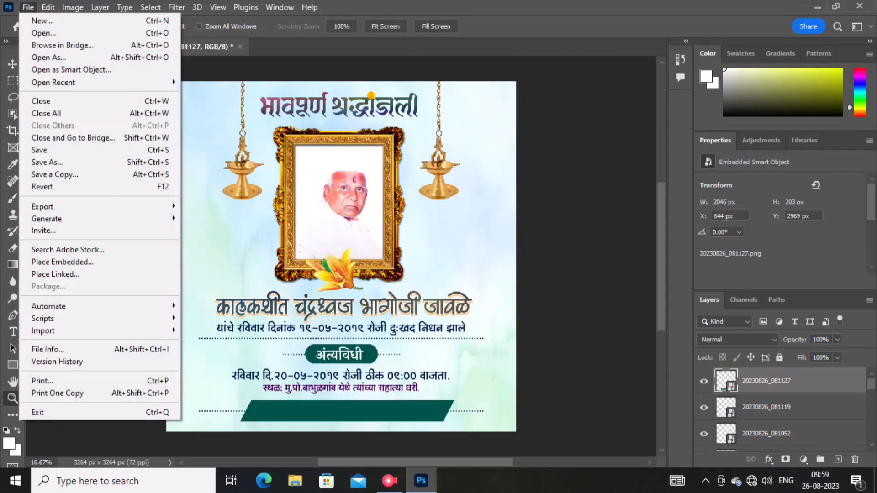
click(63, 262)
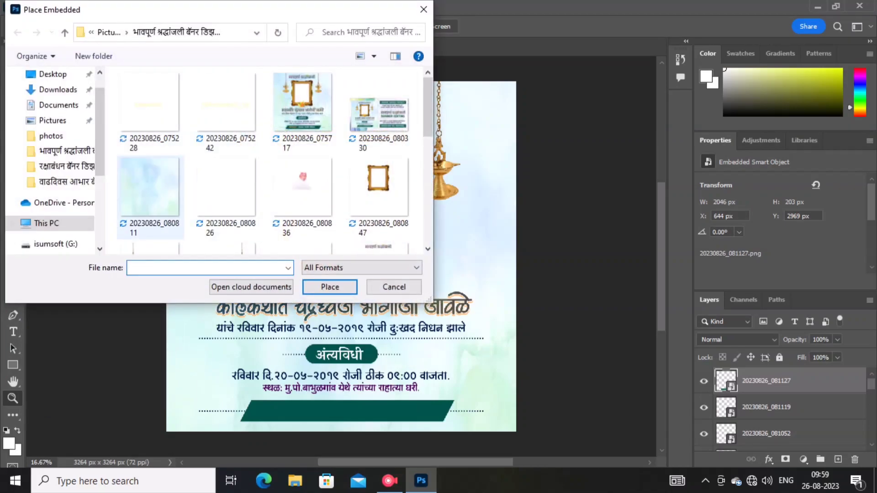
double_click(227, 201)
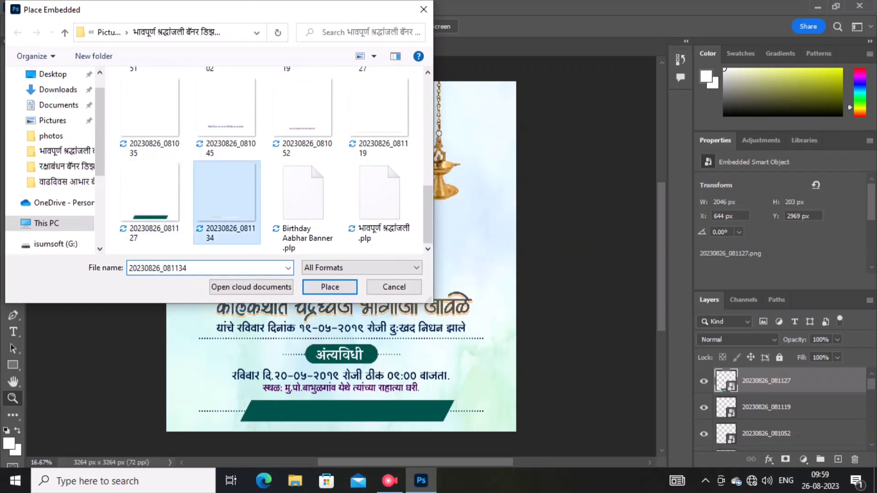
right_click(303, 173)
click(323, 182)
key(z)
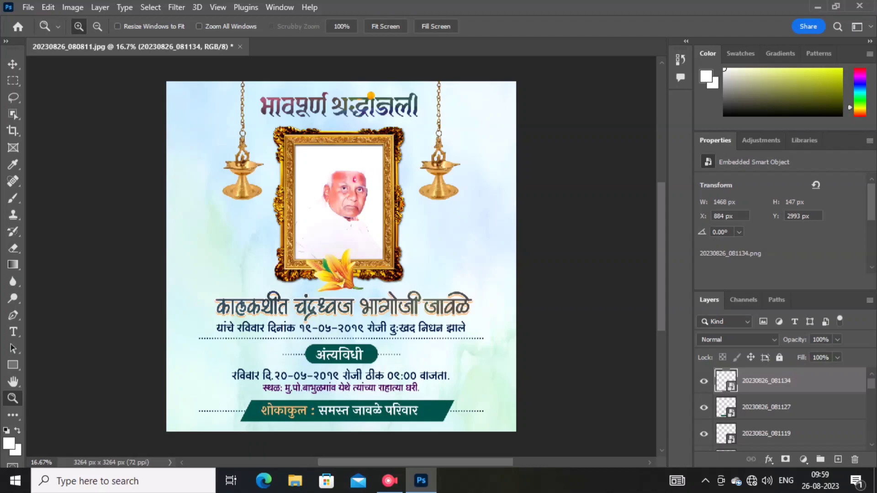
click(517, 266)
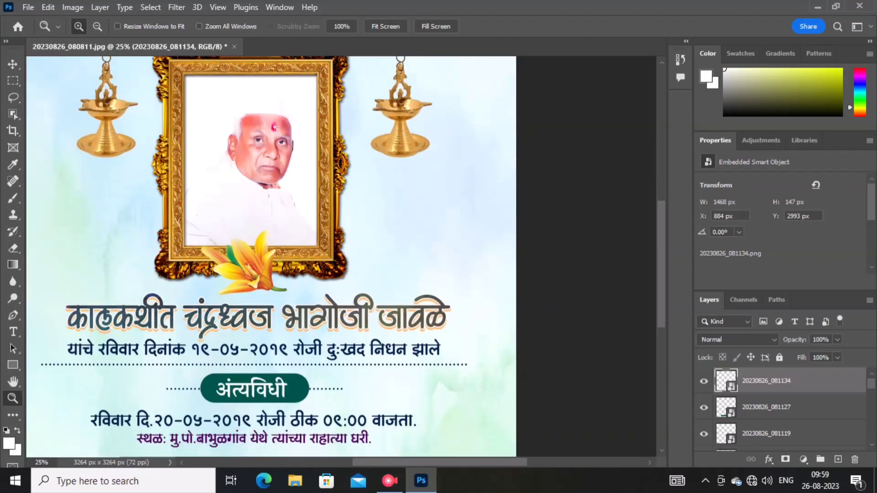
scroll(518, 266, down, 4)
click(518, 266)
right_click(334, 207)
click(352, 214)
click(352, 215)
scroll(353, 215, down, 3)
key(ctrl+plus)
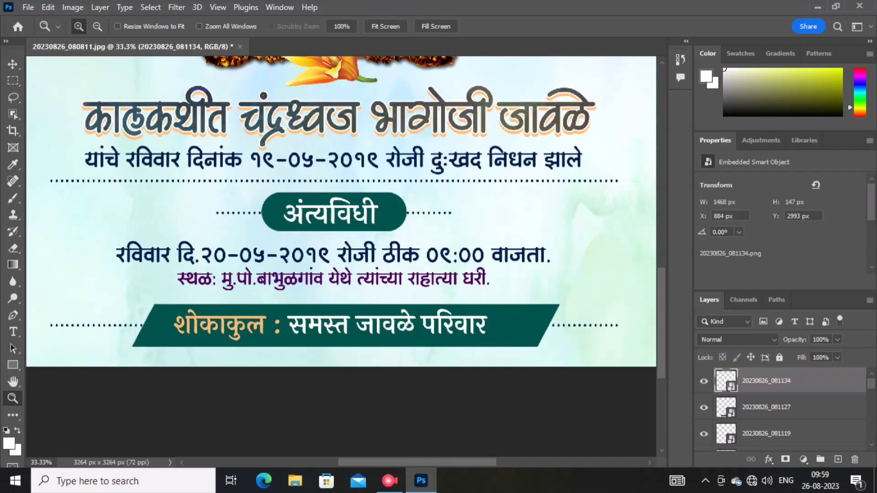
scroll(341, 211, down, 1)
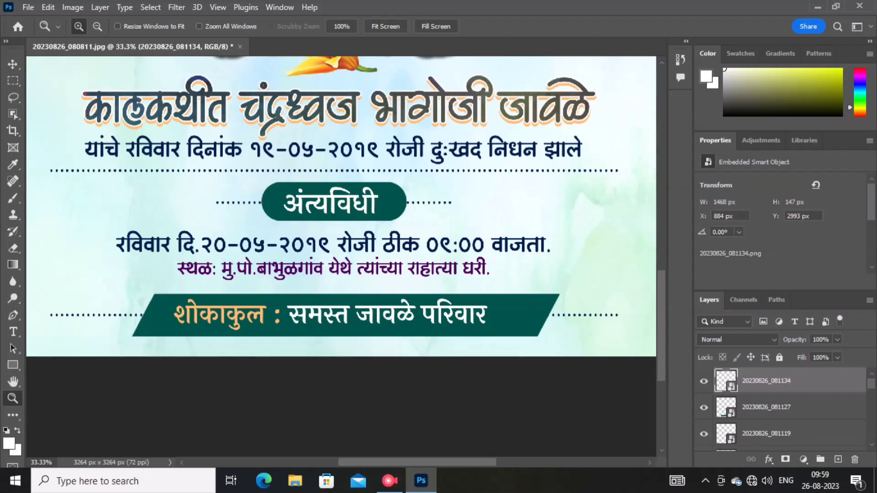
scroll(341, 211, down, 2)
scroll(342, 210, up, 10)
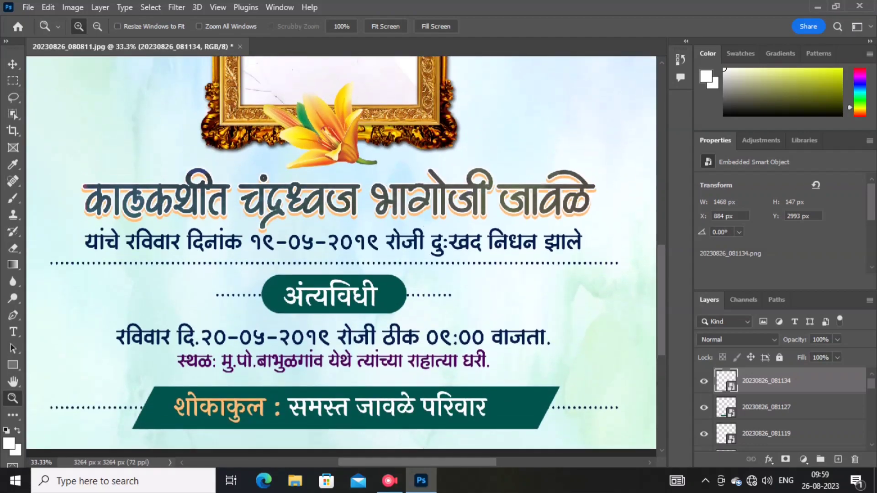
scroll(341, 256, up, 20)
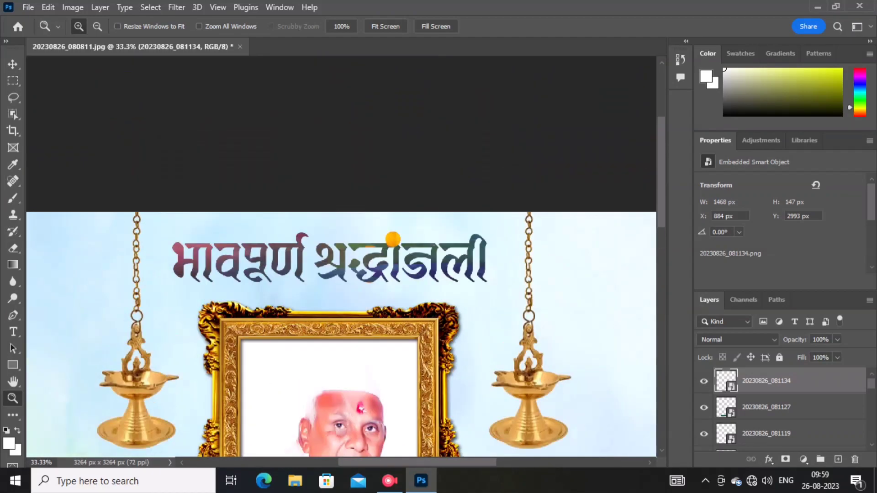
scroll(341, 333, up, 20)
scroll(341, 334, down, 10)
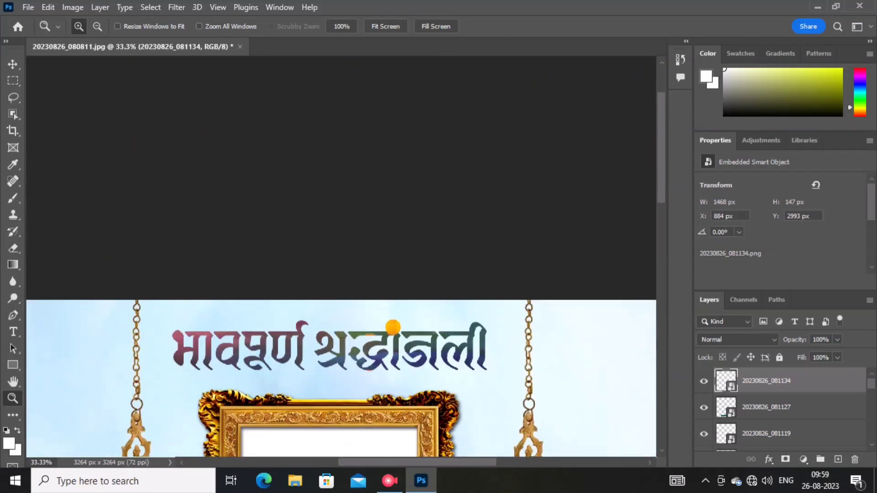
scroll(342, 265, down, 20)
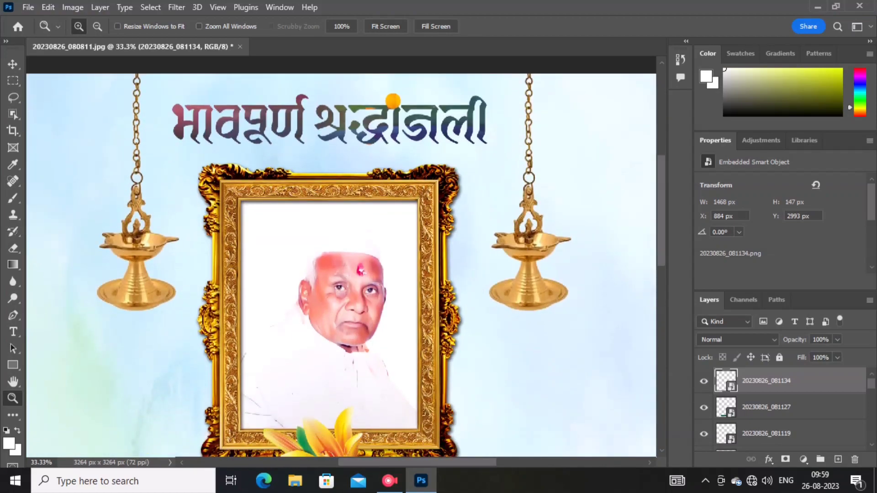
scroll(341, 256, down, 20)
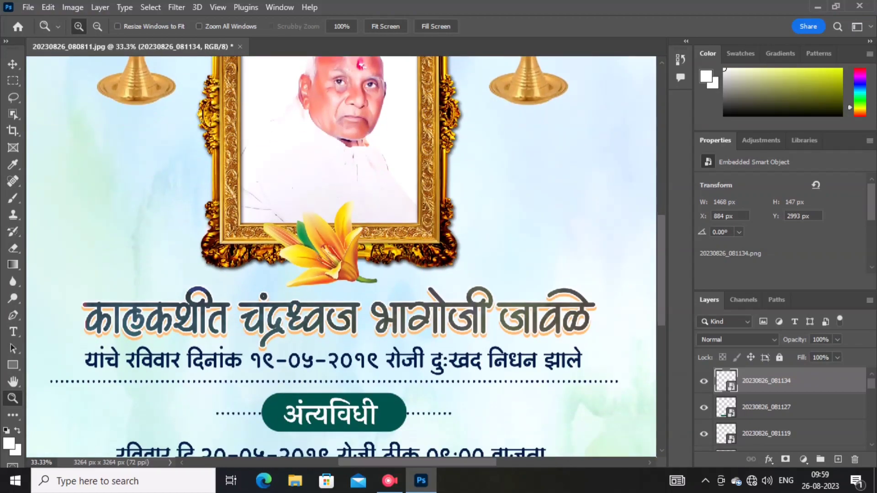
scroll(342, 256, down, 20)
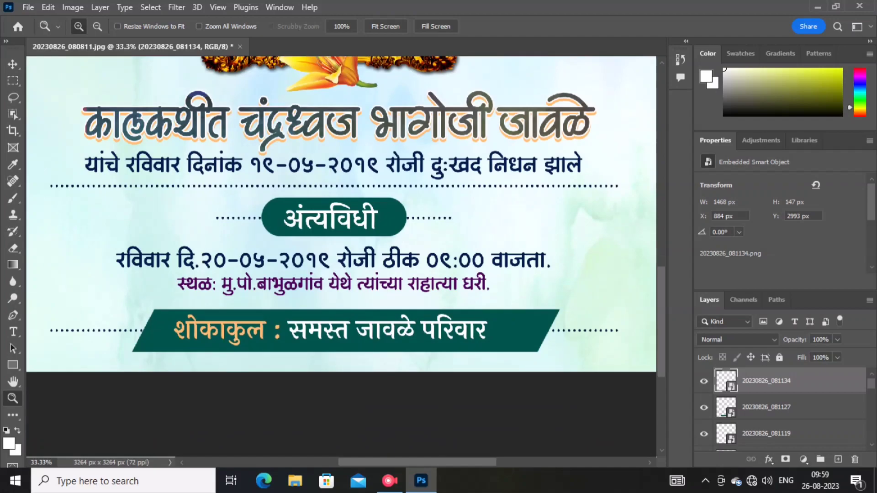
right_click(245, 124)
click(282, 130)
right_click(265, 133)
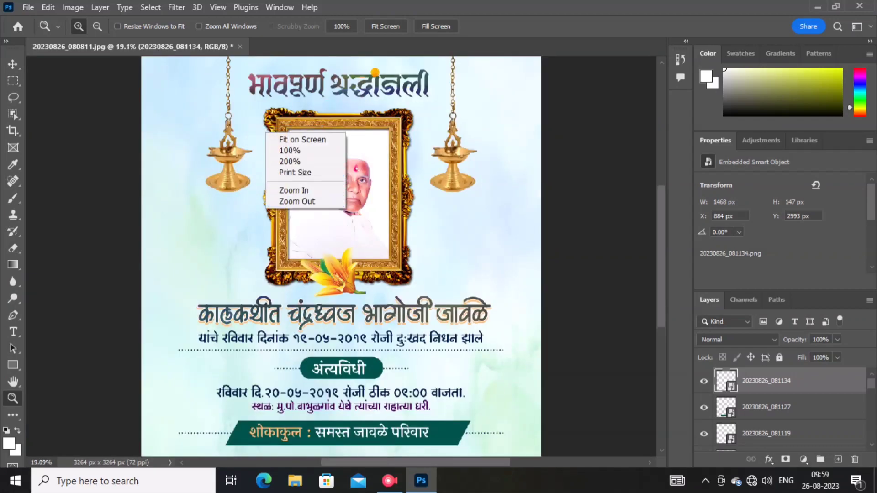
click(297, 201)
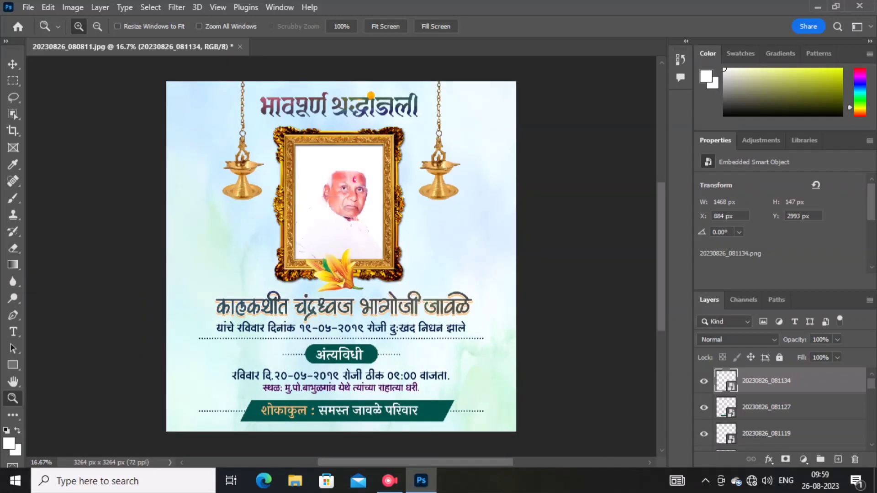